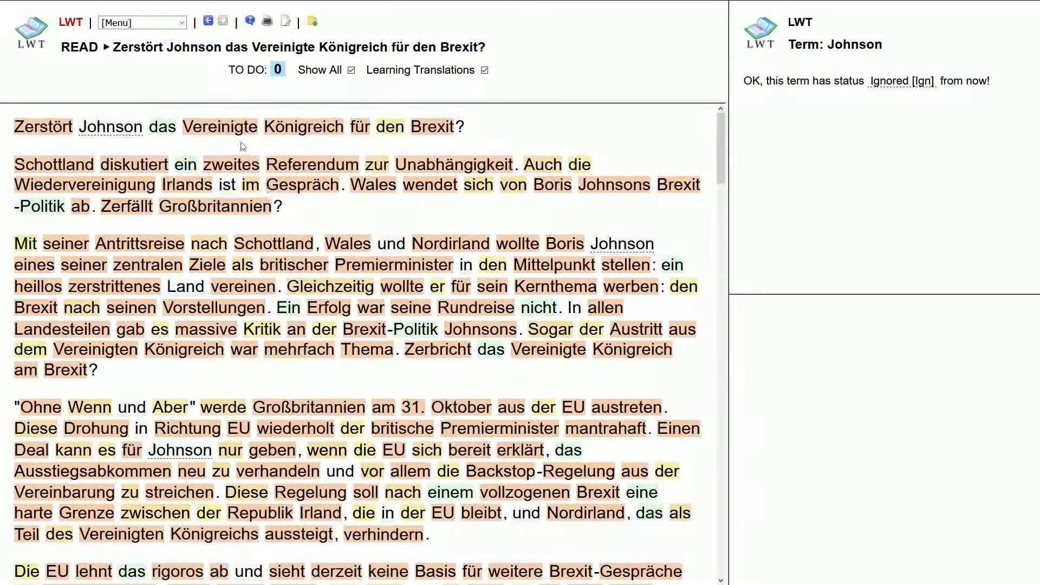
- Check the term "Vereinigte" in the headline and set the status of "Zerstört" to Learning [3]
click(233, 128)
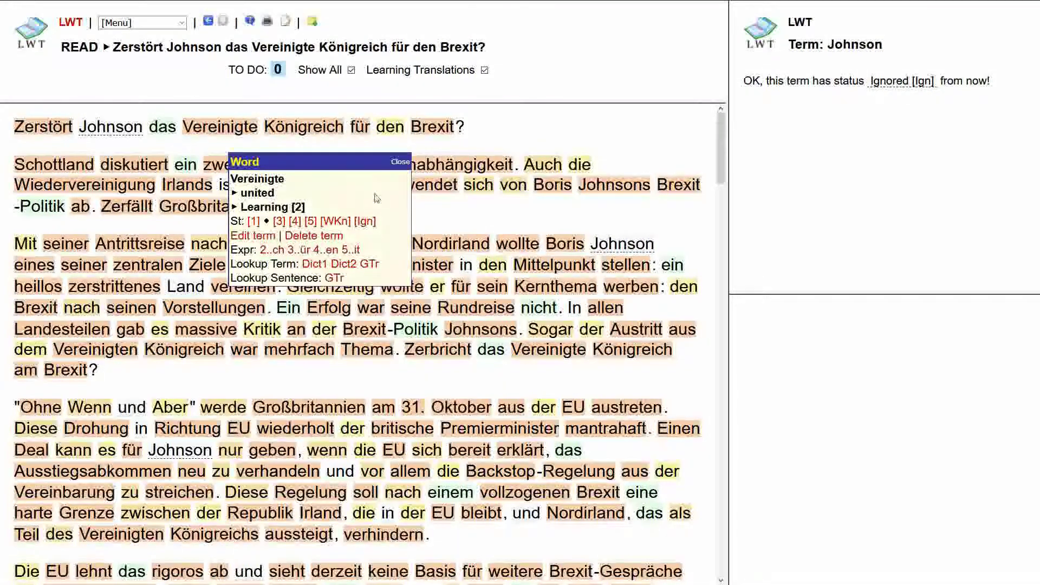
click(401, 163)
click(46, 127)
click(100, 211)
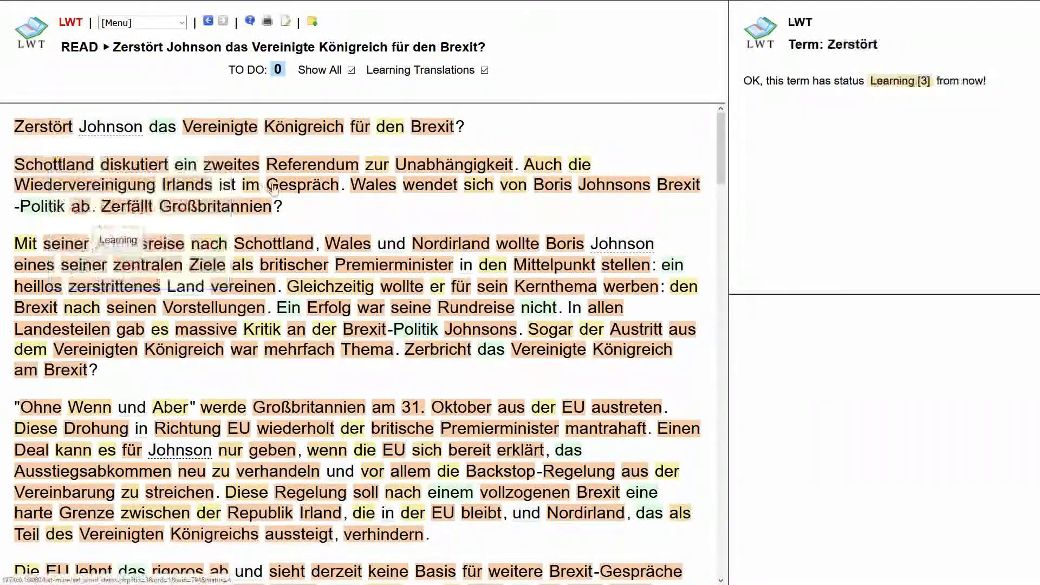
- Set the status of the headline terms "Vereinigte" and "Königreich" to Learning [3]
click(240, 168)
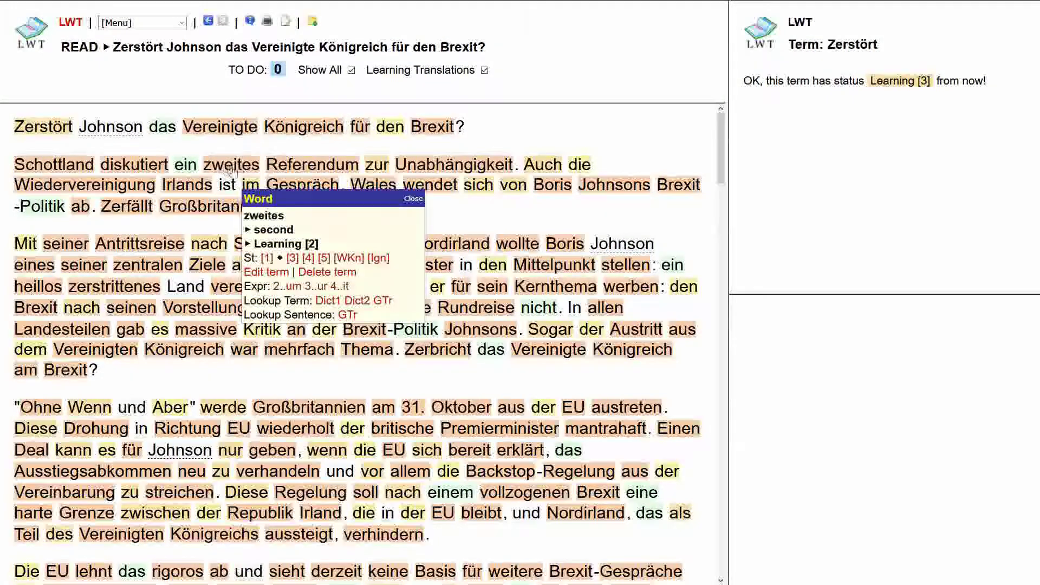
click(423, 198)
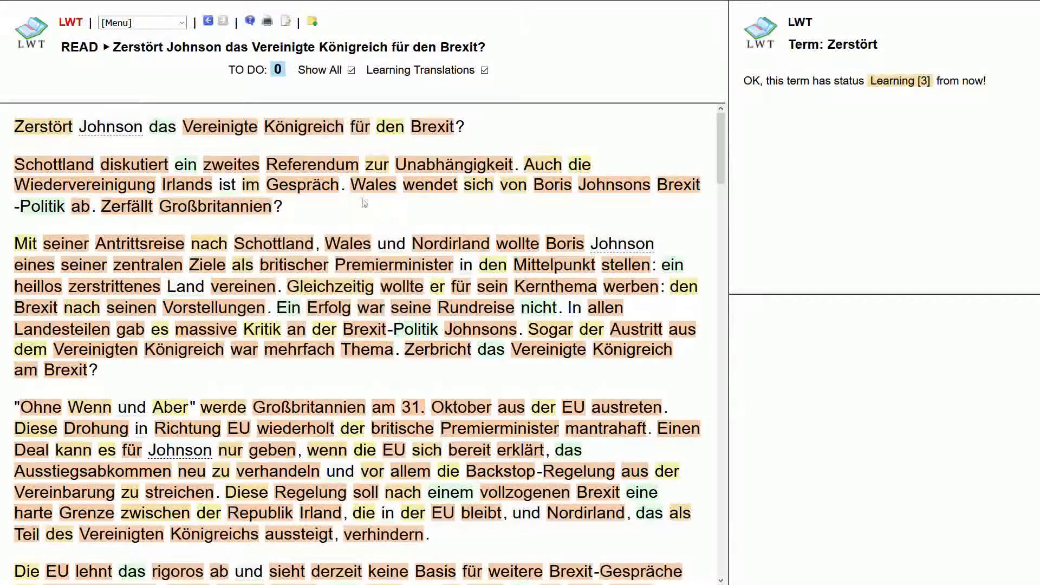
click(207, 130)
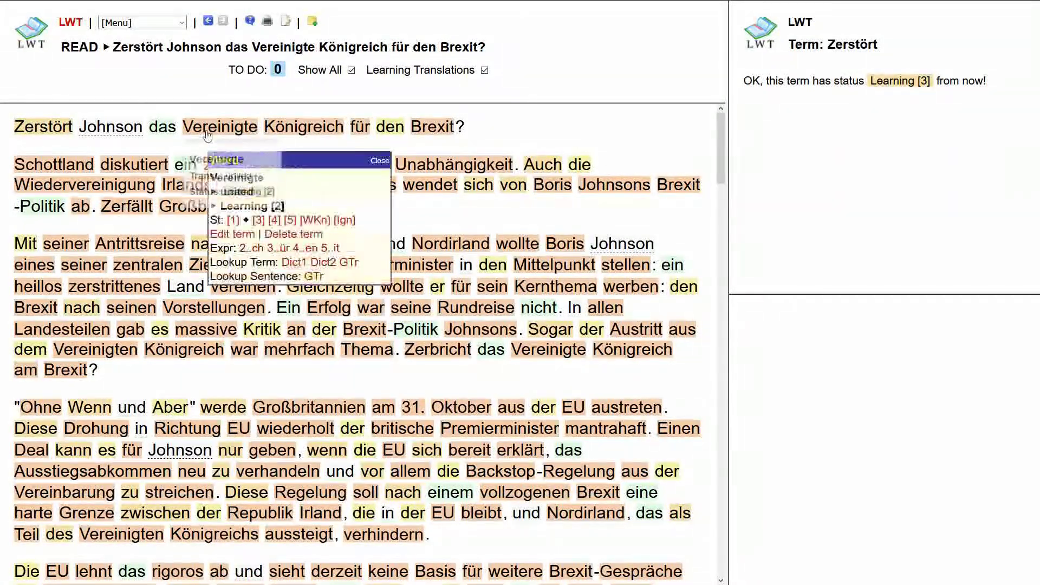
click(258, 220)
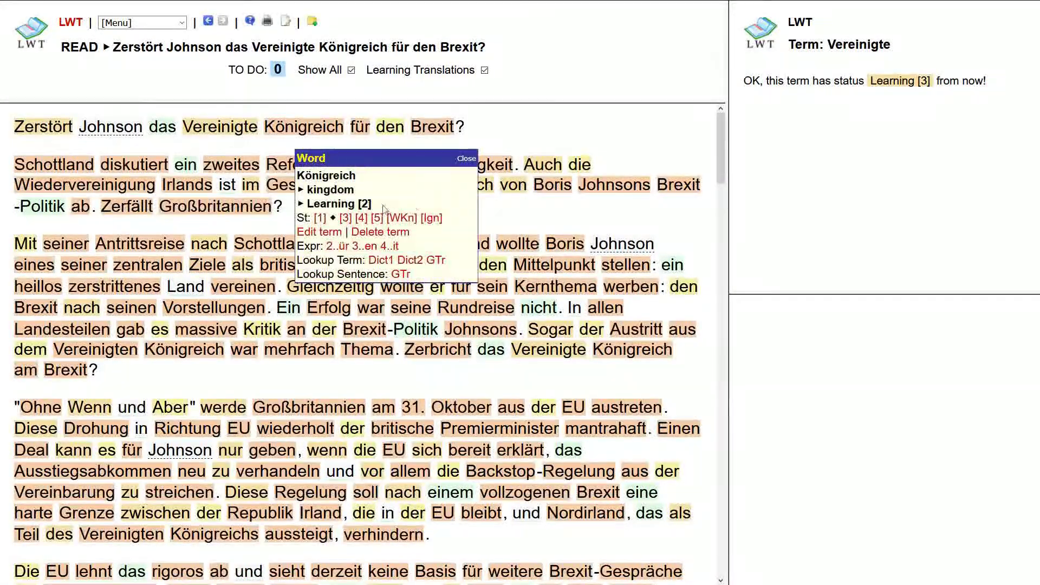
click(345, 218)
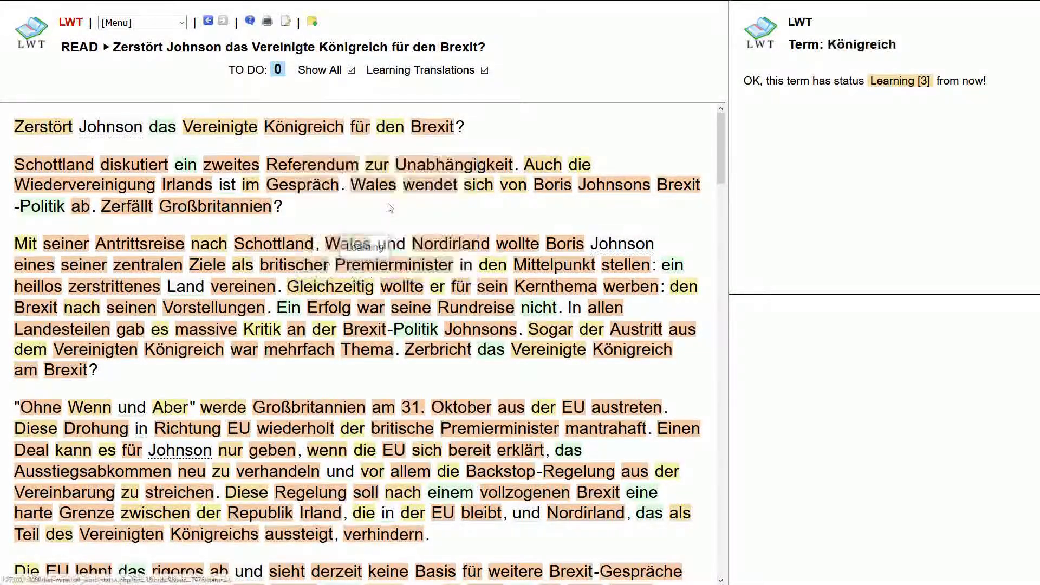
- Mark the headline term "Brexit" as Ignored and set the status of "für" to Learned [5]
click(423, 136)
click(571, 244)
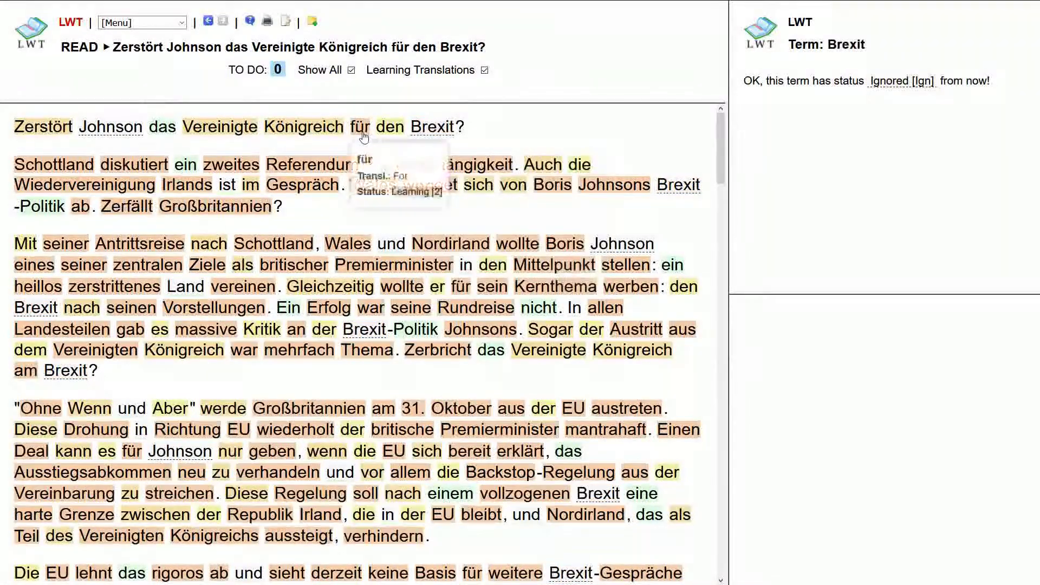
click(446, 223)
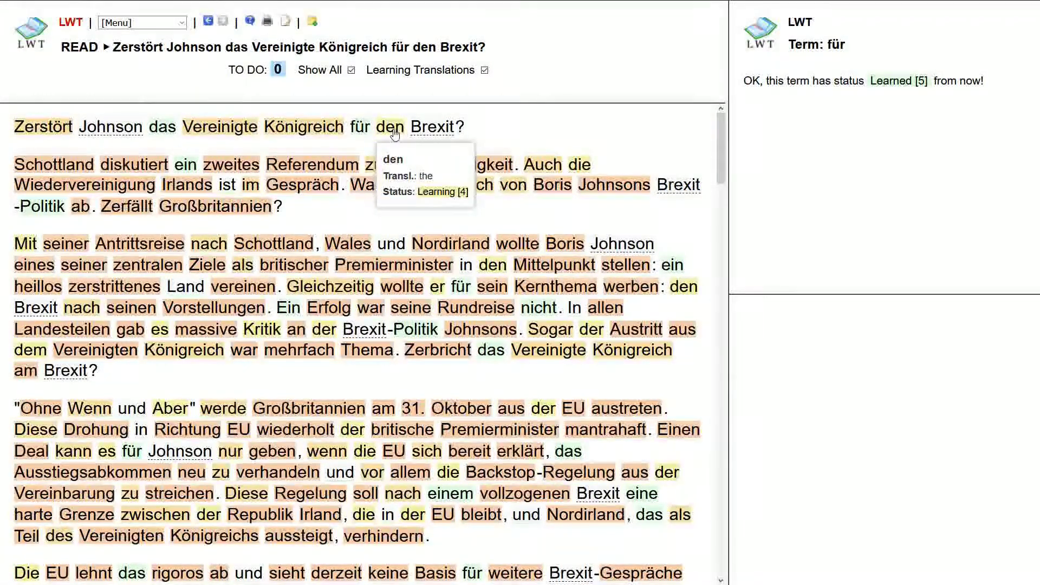
- Check the uses of the article "den" in Wikipedia's German definite article table, and return to the LWT reading text
click(387, 130)
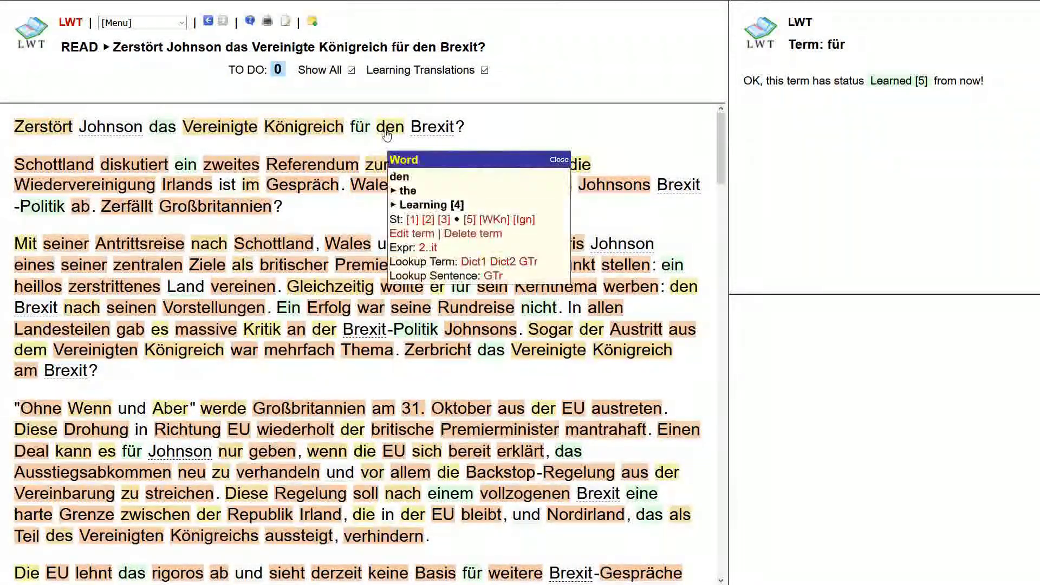
click(560, 159)
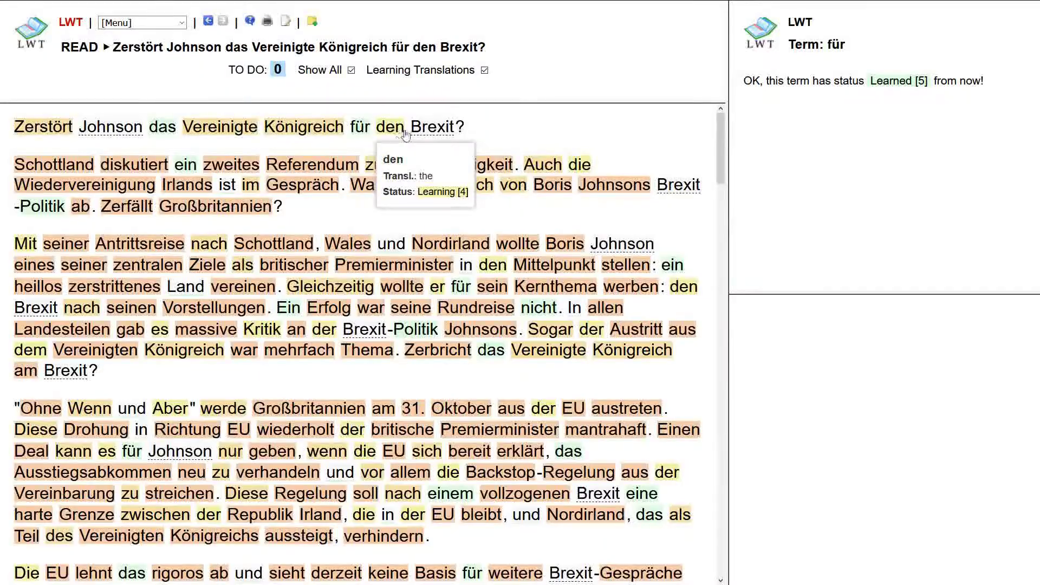
mouse_move(406, 6)
click(252, 7)
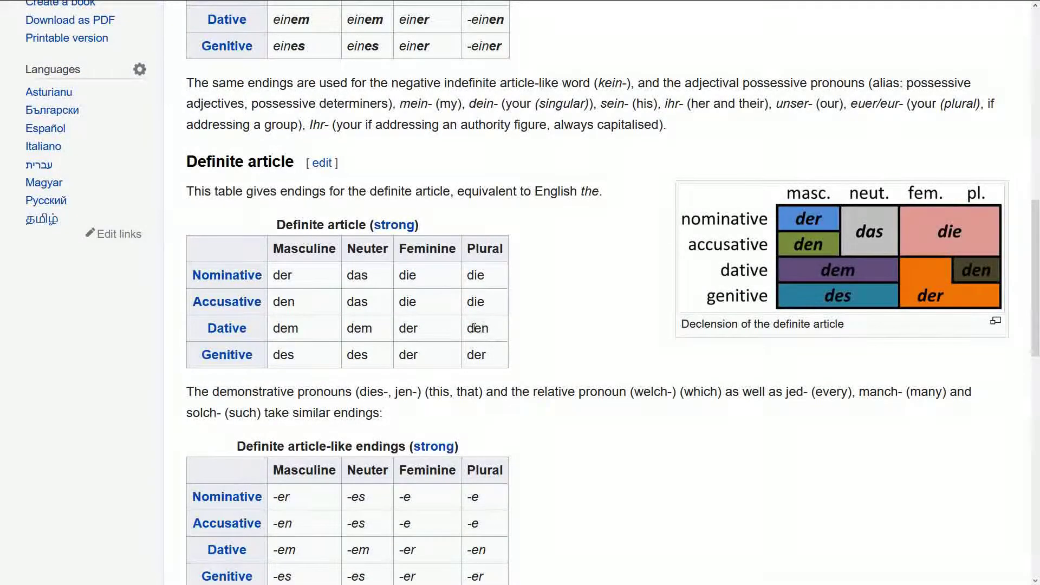
double_click(479, 328)
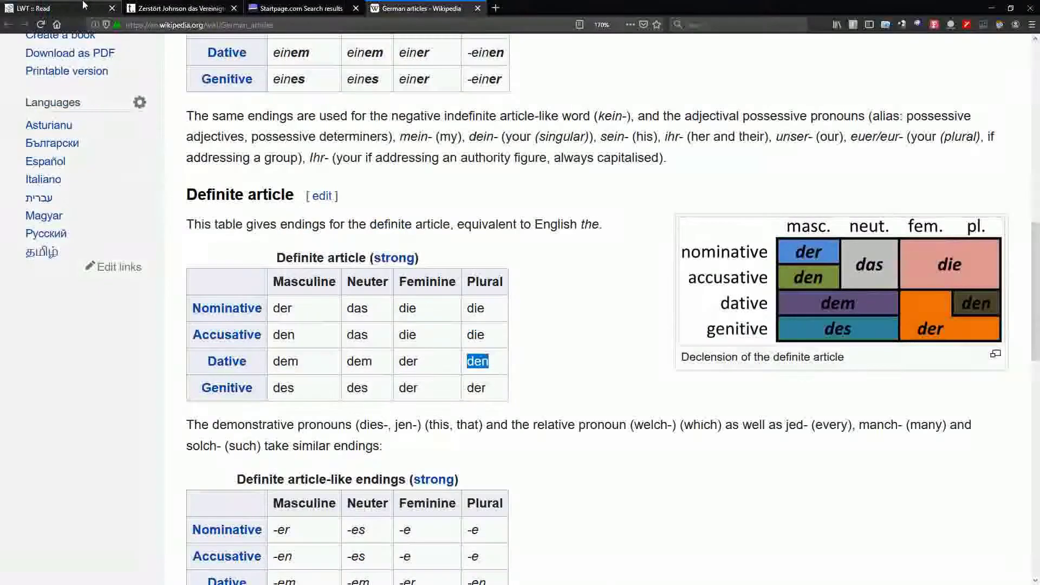
click(70, 14)
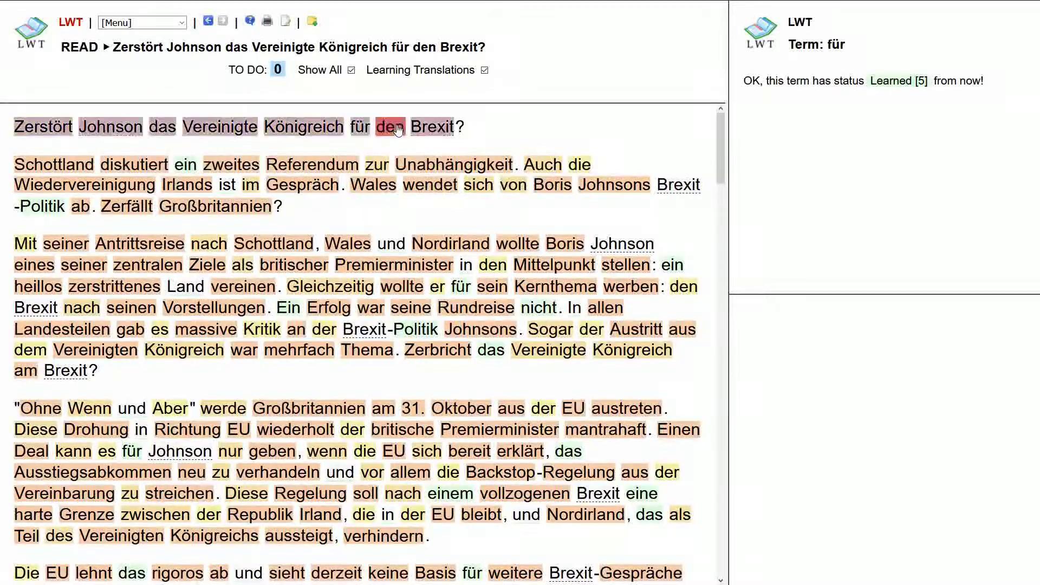
- Change the translation of the headline term "den" to "the (dative plural / accusative masculine)" and save it
click(399, 129)
text(()
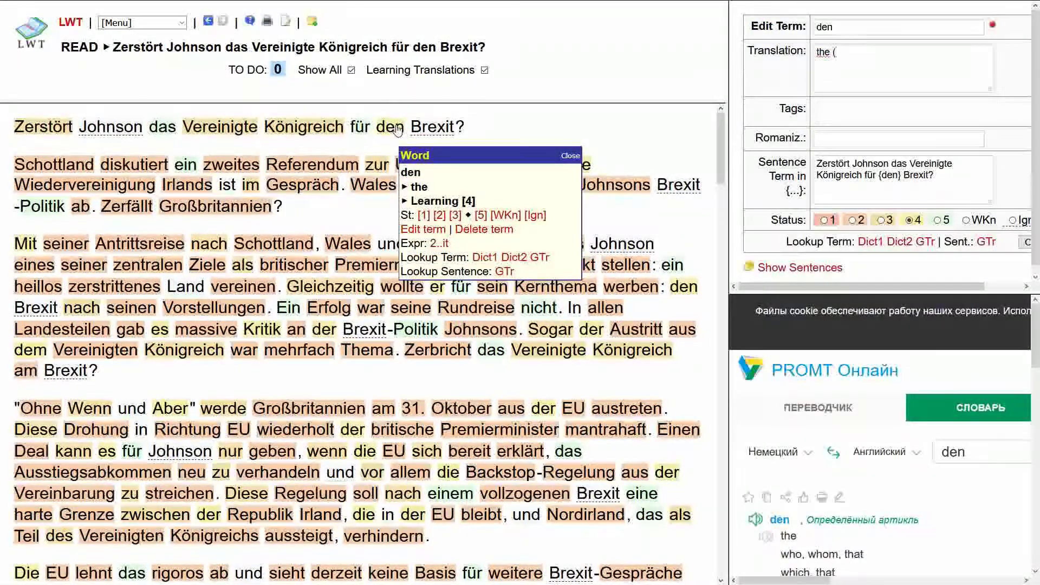
text(dative plural)
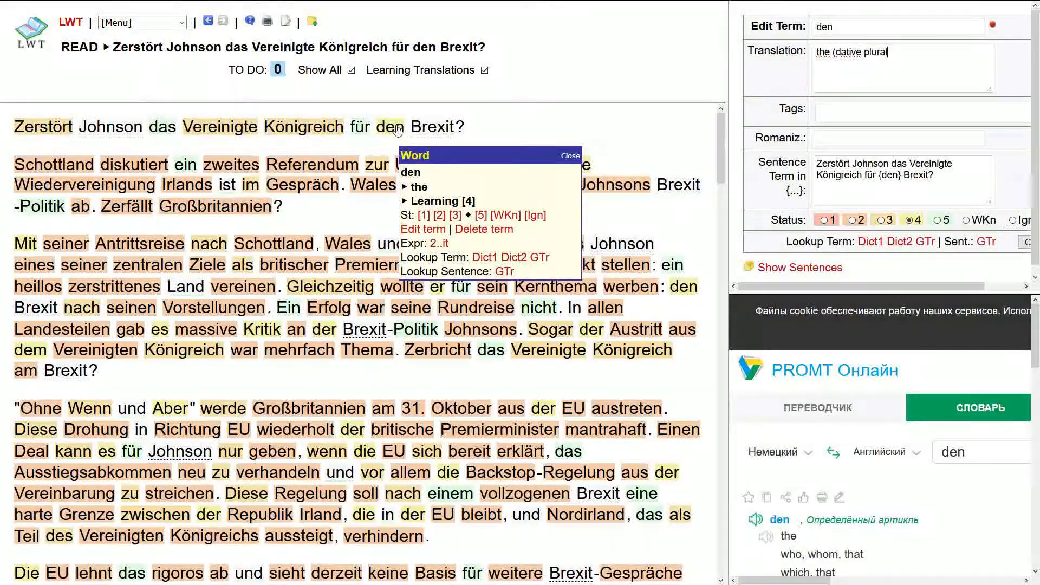
text( / accusa)
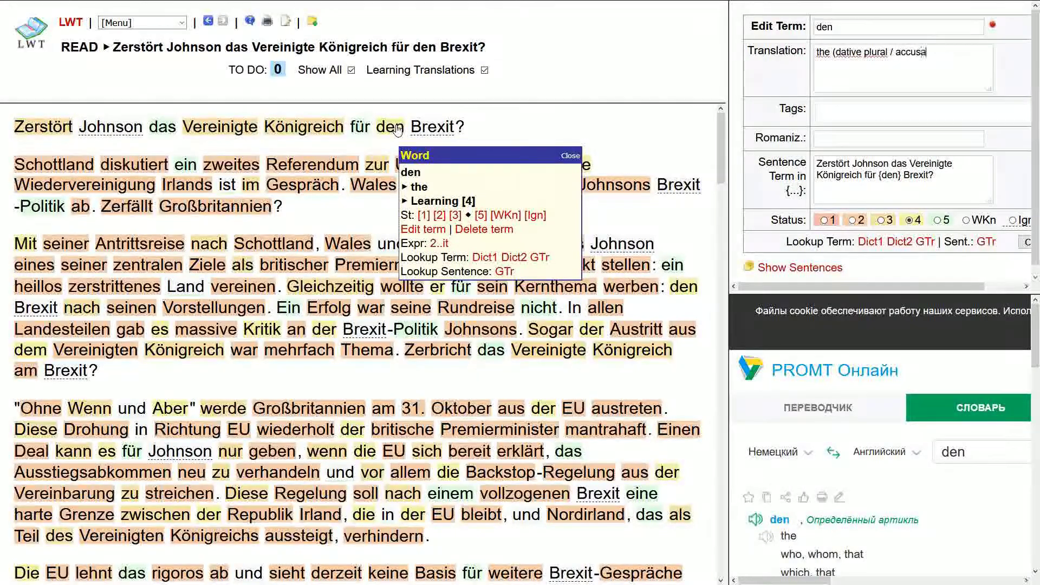
text(tive mascul)
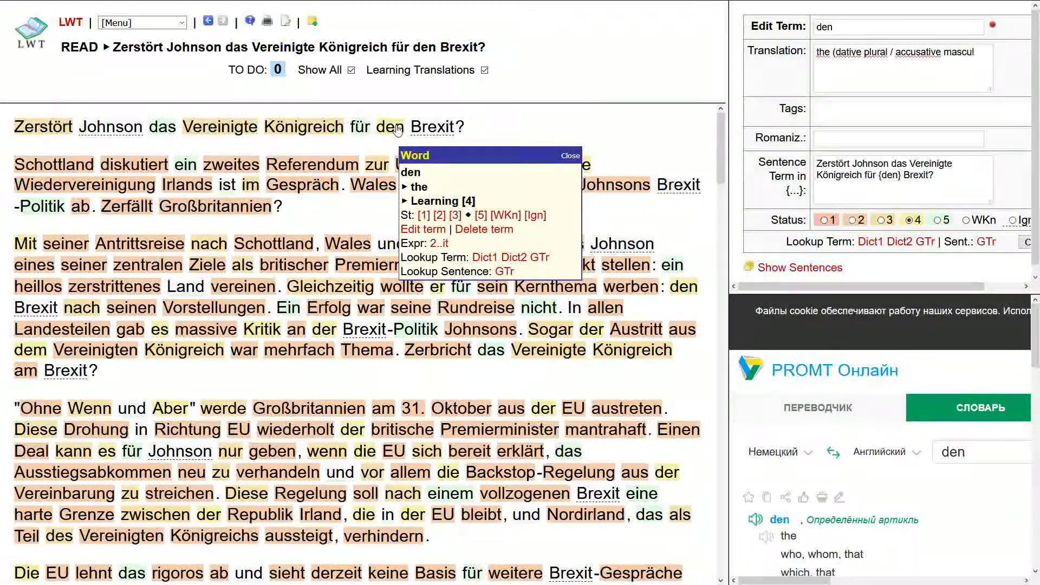
text(ine)
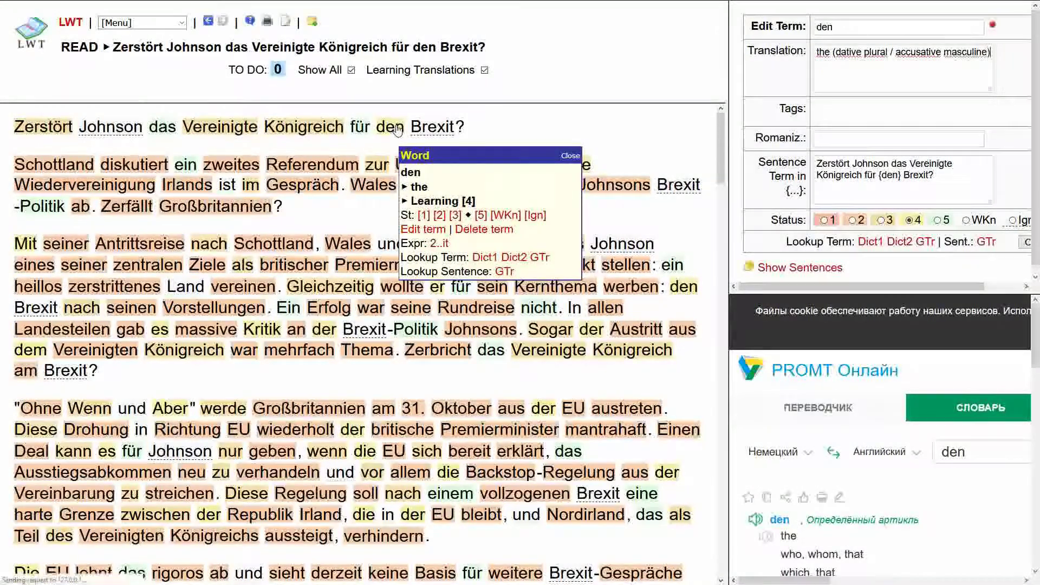
key(Return)
mouse_move(398, 134)
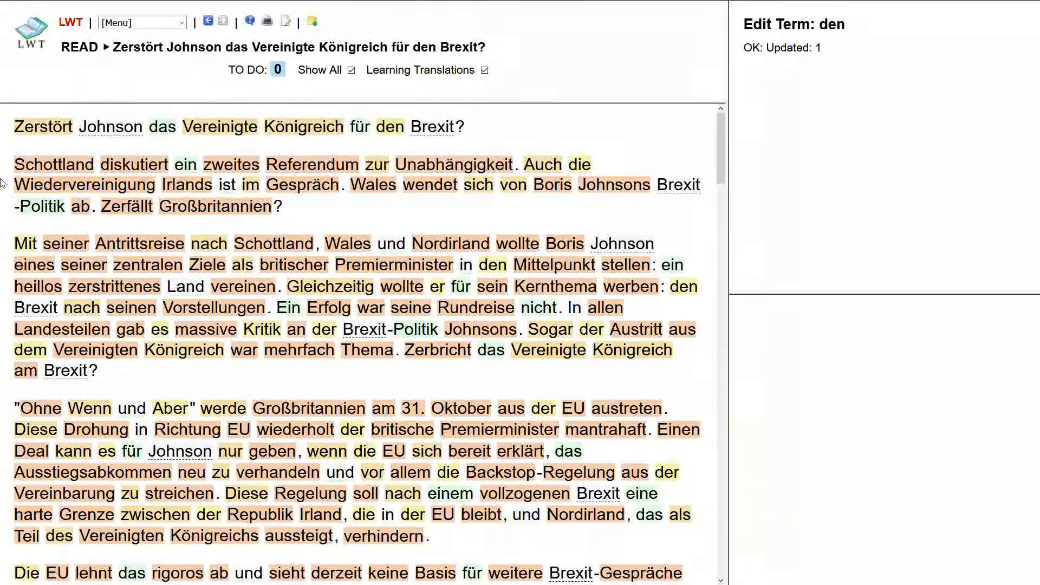
- In the first paragraph, set the status of "Schottland" to Learned [5] and "diskutiert" to Learning [4]
mouse_move(135, 165)
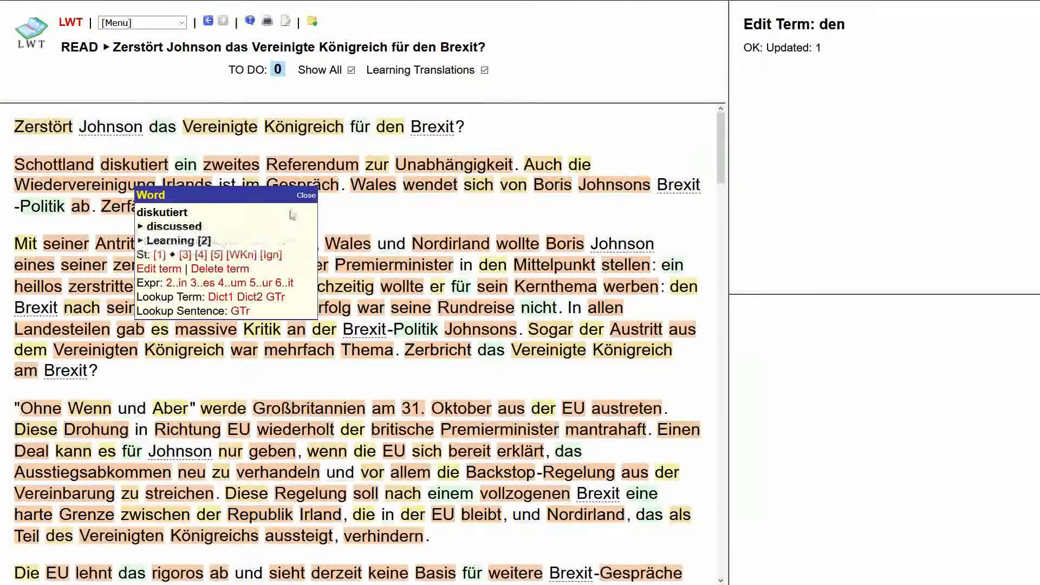
mouse_move(35, 165)
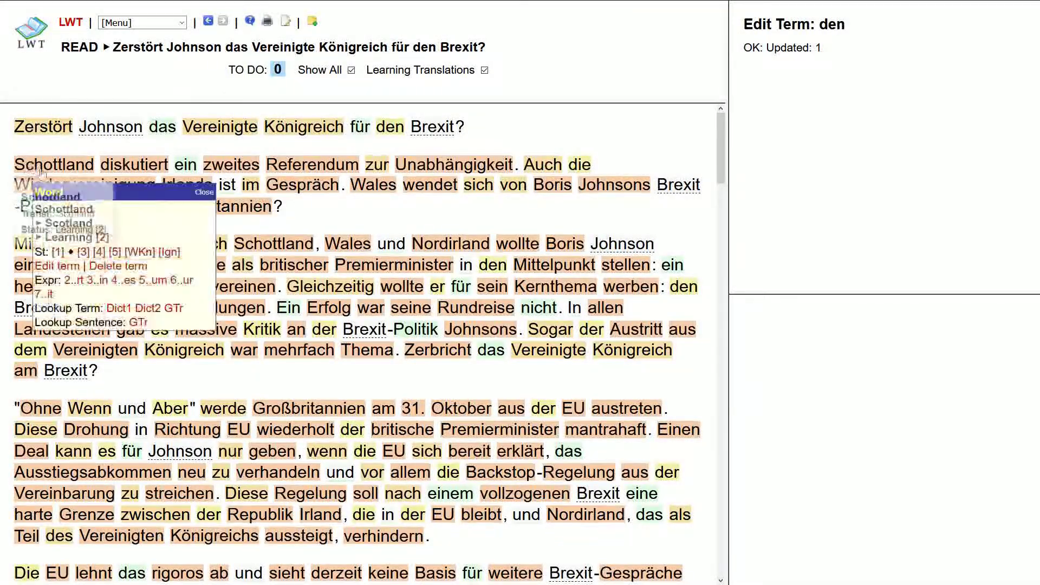
click(116, 252)
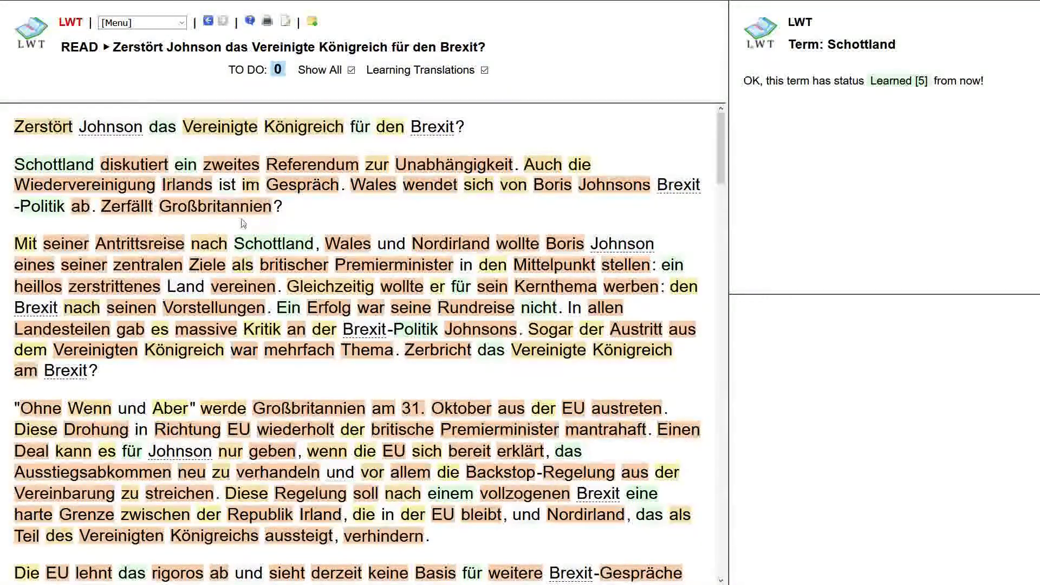
mouse_move(131, 168)
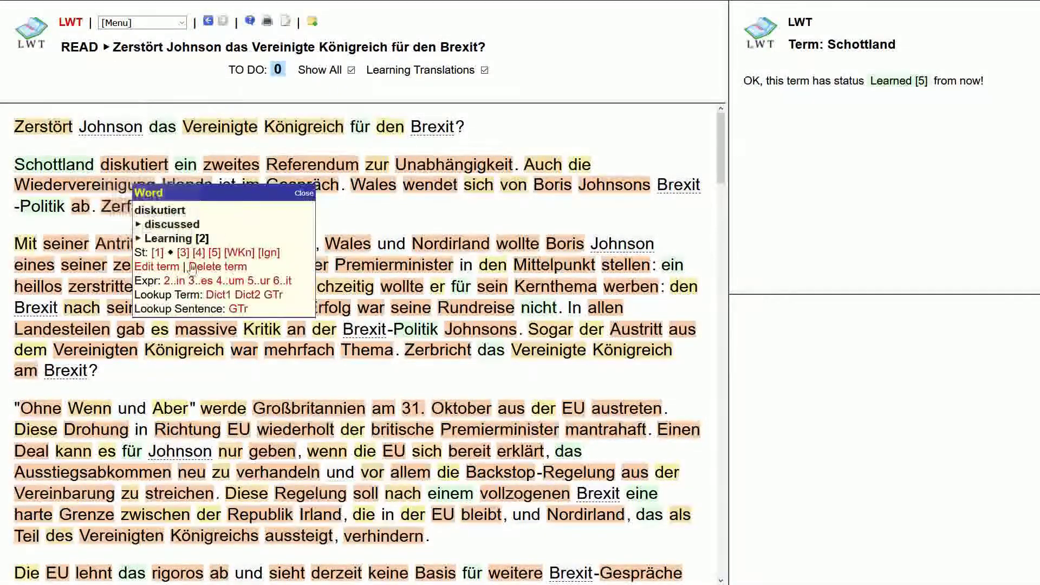
click(200, 253)
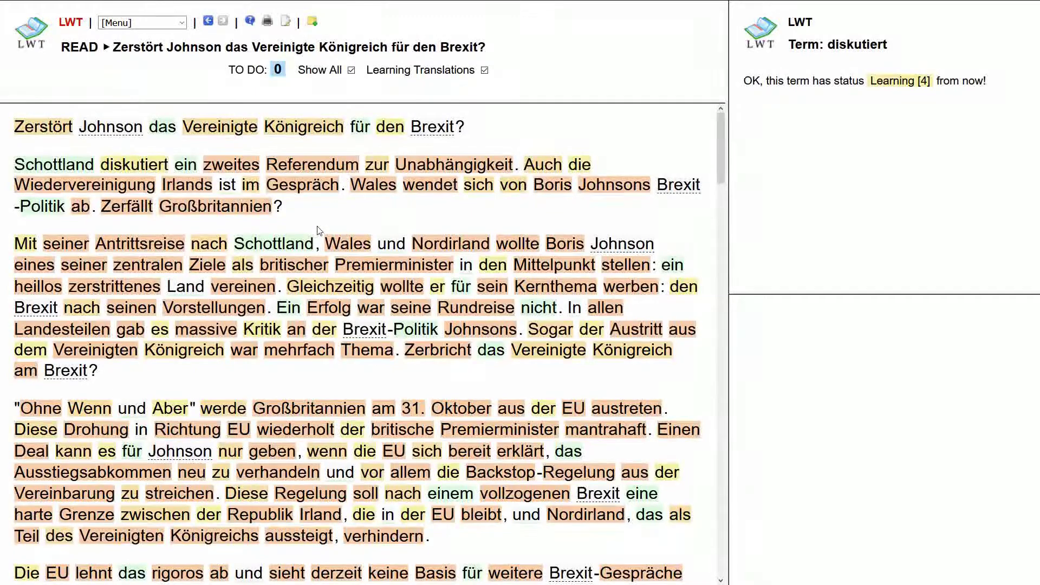
- Set the status of "zweites" to Learning [4] and mark "Referendum" as Ignored in the first paragraph
click(244, 171)
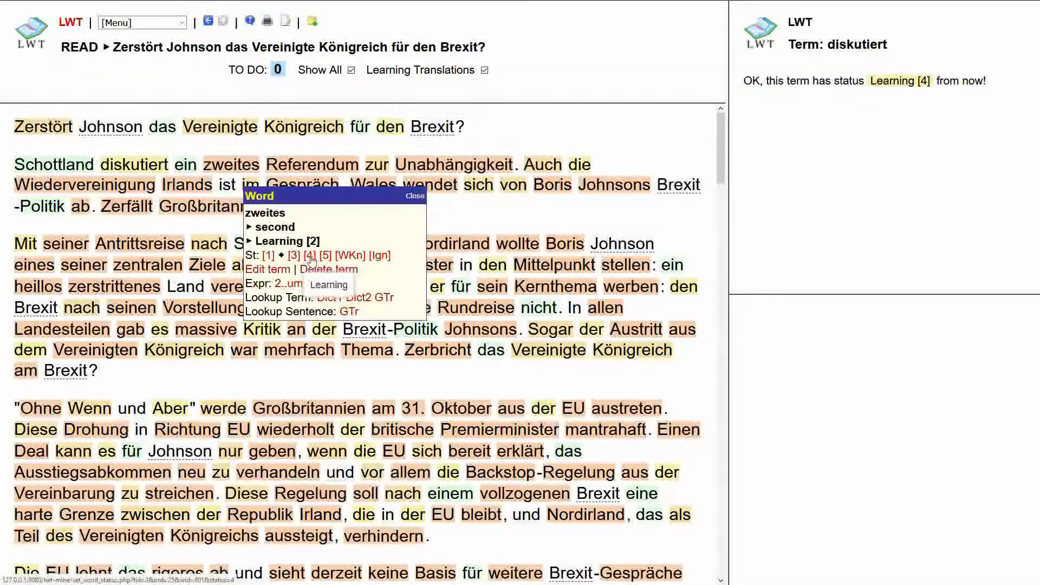
click(342, 252)
click(335, 165)
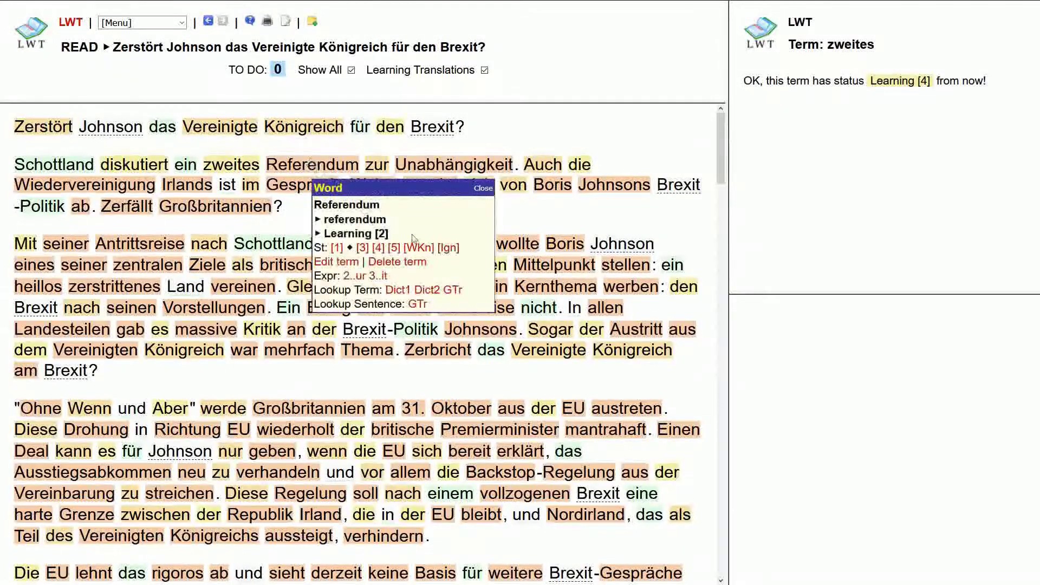
click(450, 249)
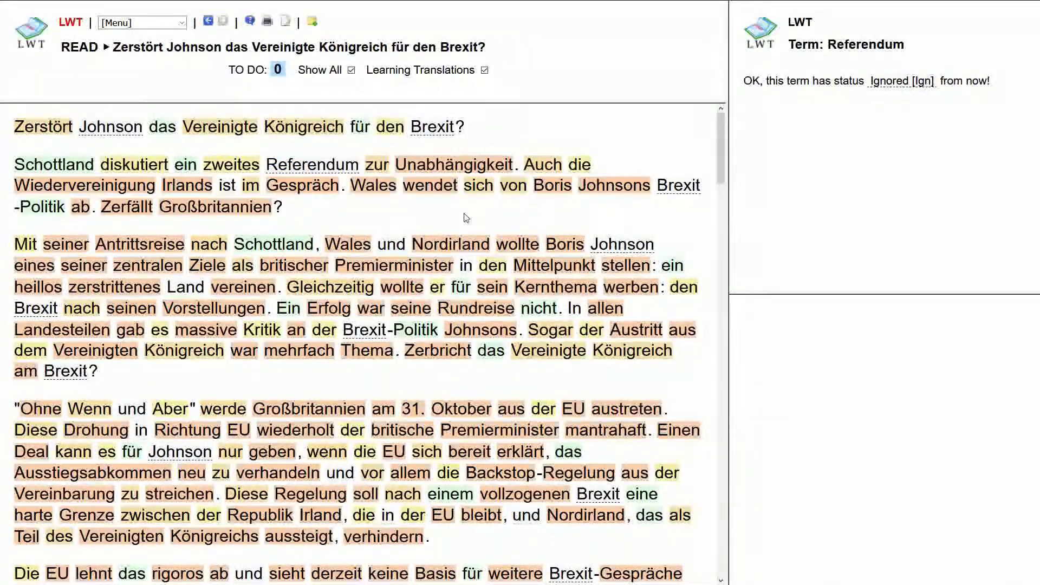
- Set the status of the term "Unabhängigkeit" in the first paragraph to Learning [3]
click(465, 166)
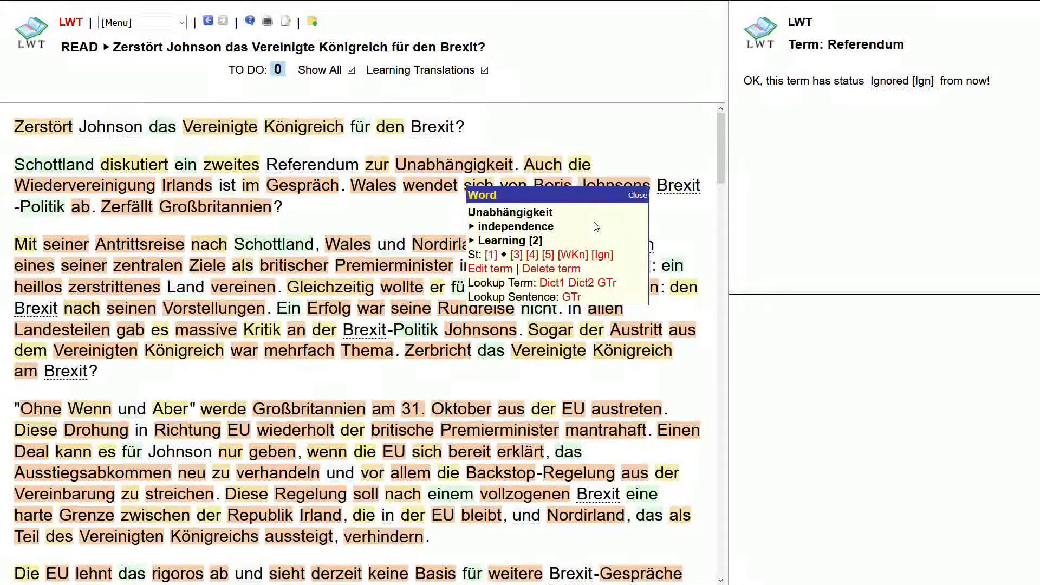
key(XF86AudioRaiseVolume)
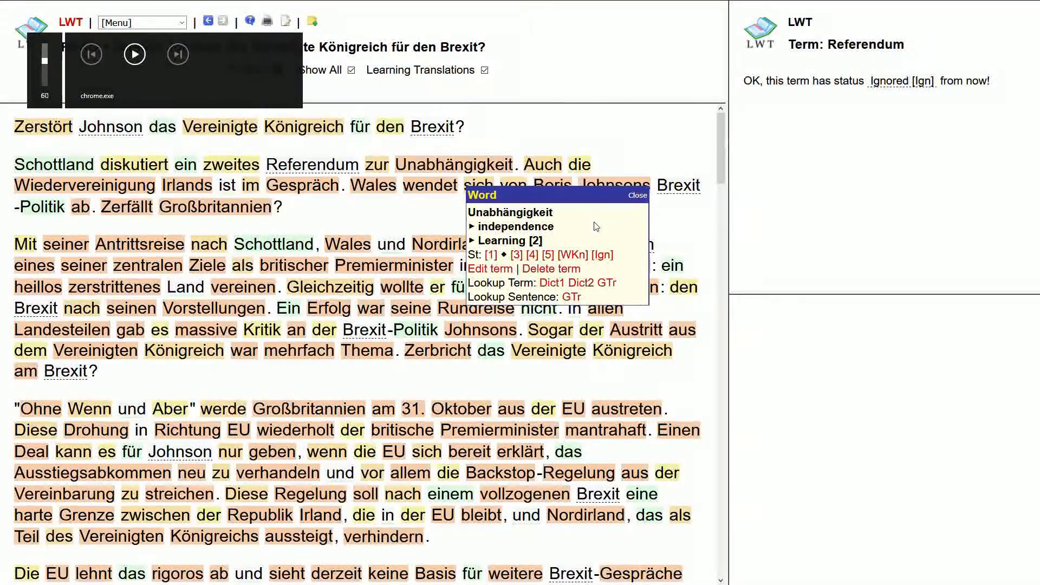
key(XF86AudioRaiseVolume)
key(XF86AudioRaiseVolume)
key(XF86AudioRaiseVolume)
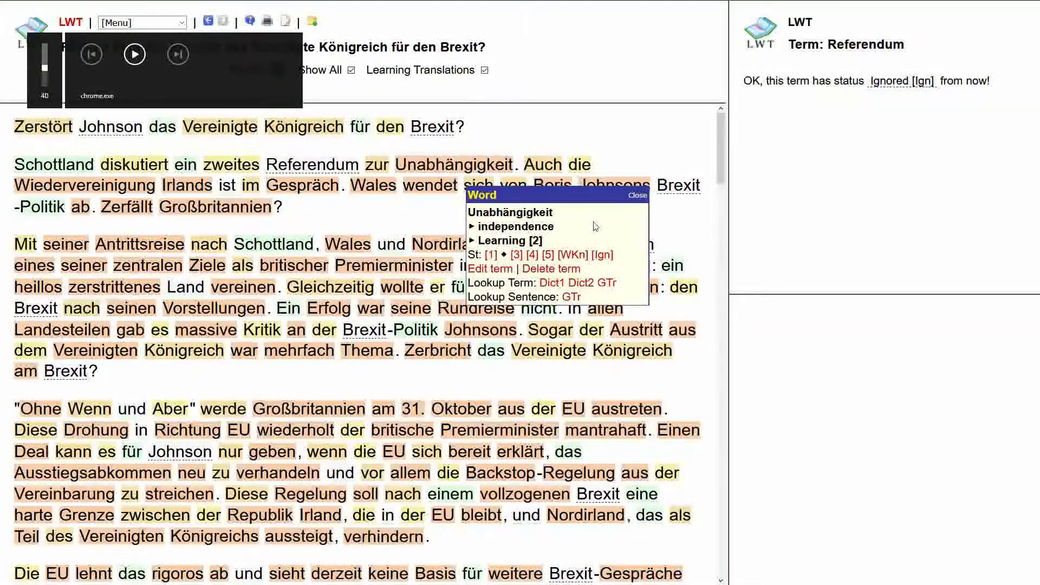
click(639, 195)
click(486, 173)
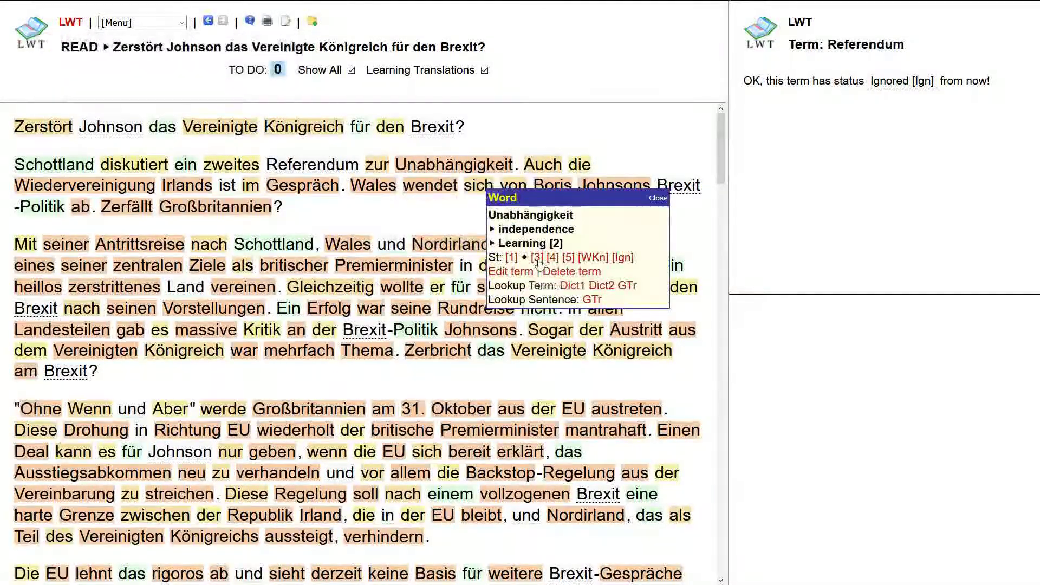
click(541, 256)
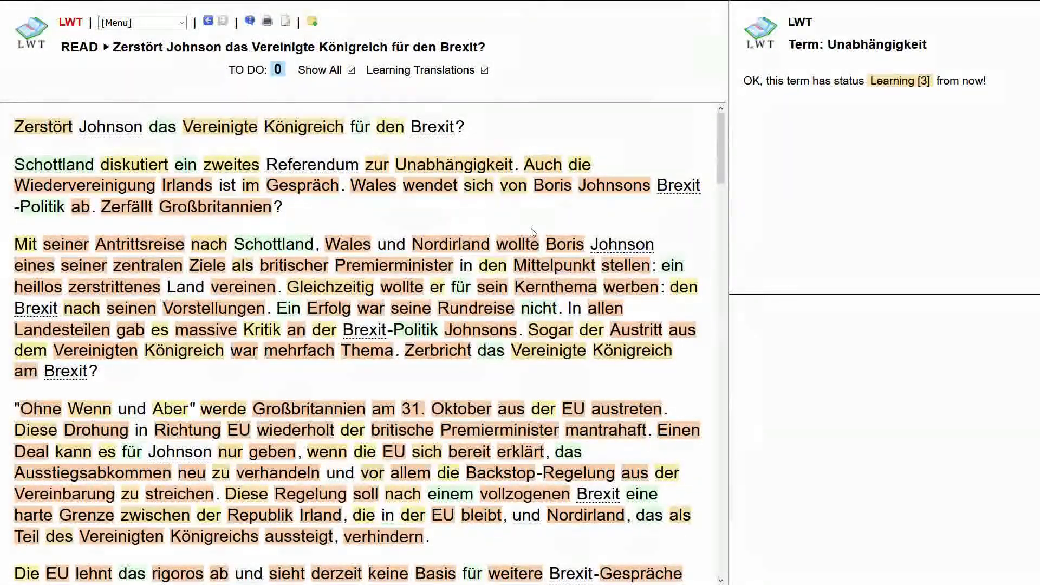
- Change the translation of the first paragraph's term "die" to "the (fem/plur acc/nom)" and save it
click(586, 169)
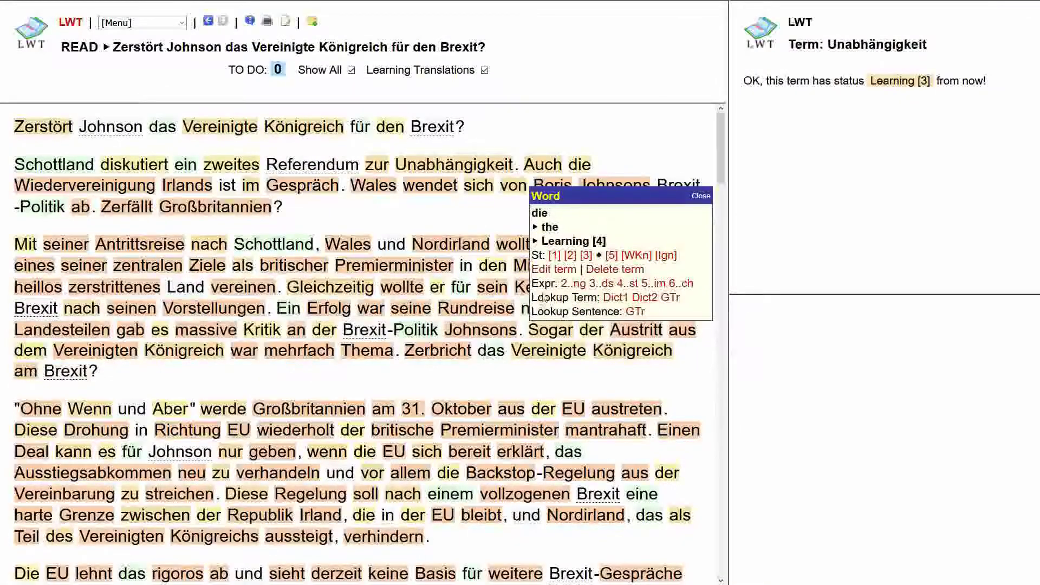
click(553, 304)
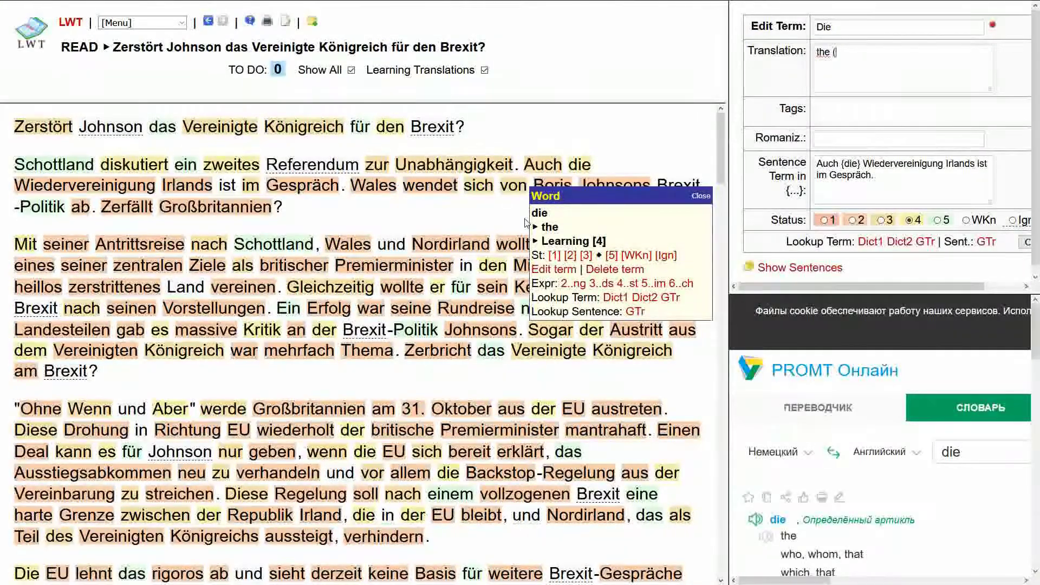
text((fem/plur ac)
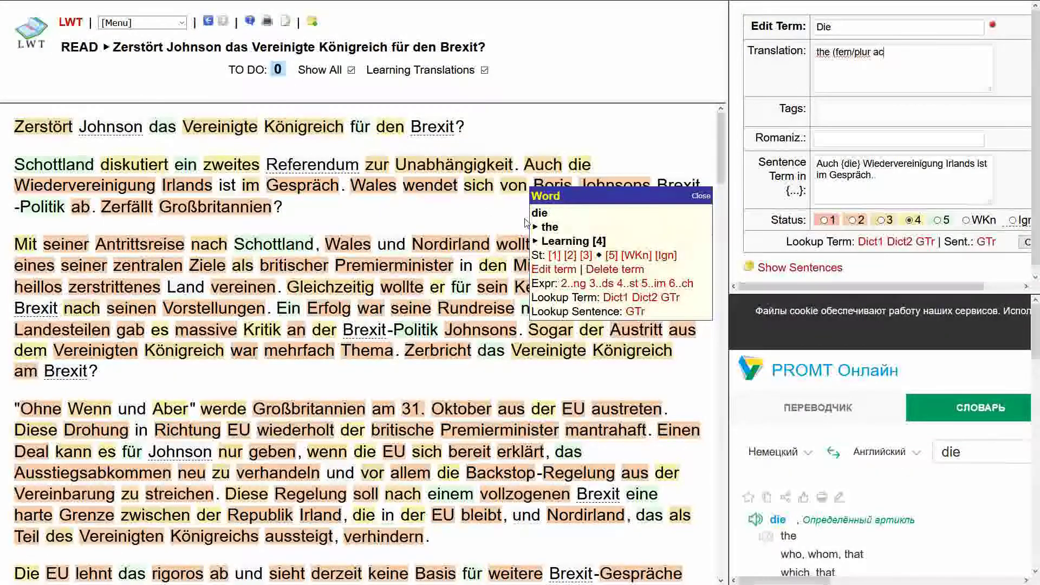
text(c/nom))
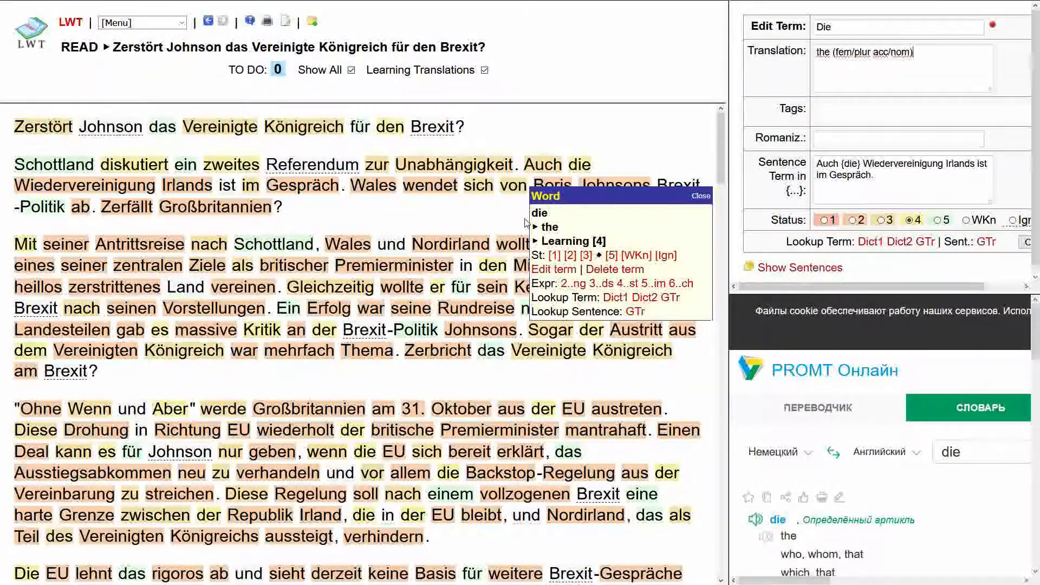
key(Return)
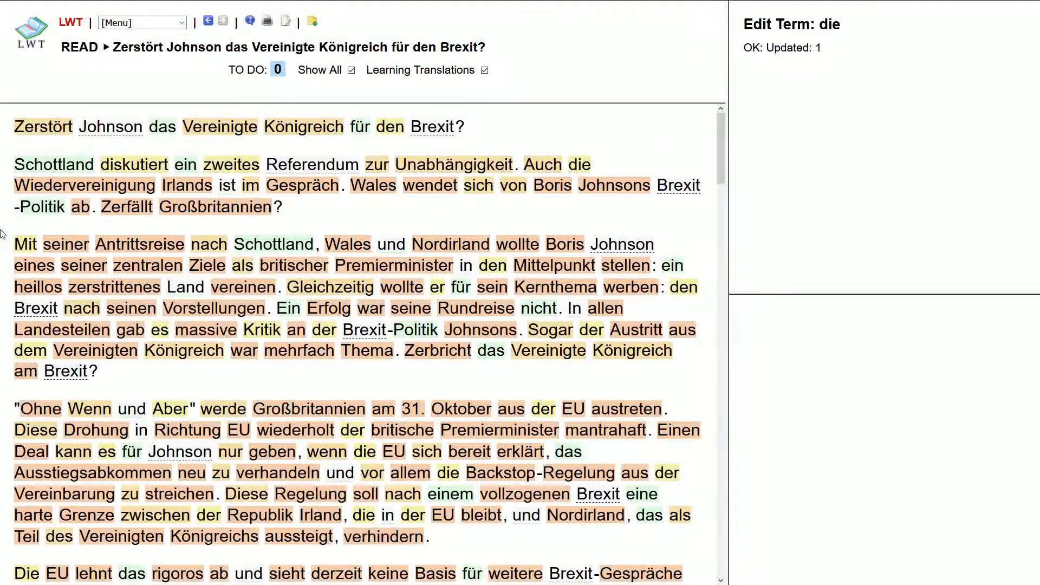
- Set the status of "Wiedervereinigung" to Learning [3] and "Irlands" to Learned [5] in the first paragraph
click(111, 188)
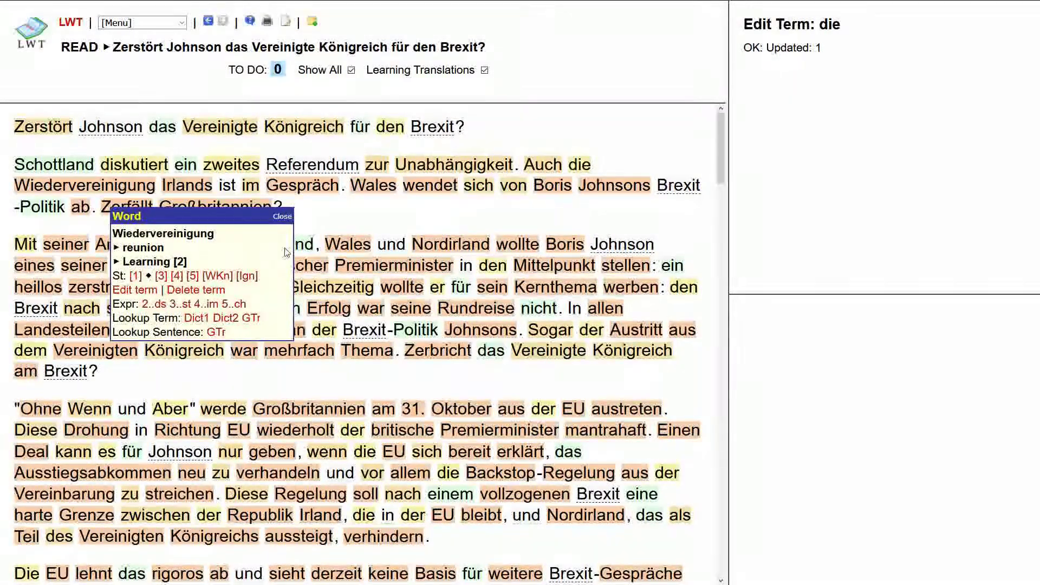
click(90, 187)
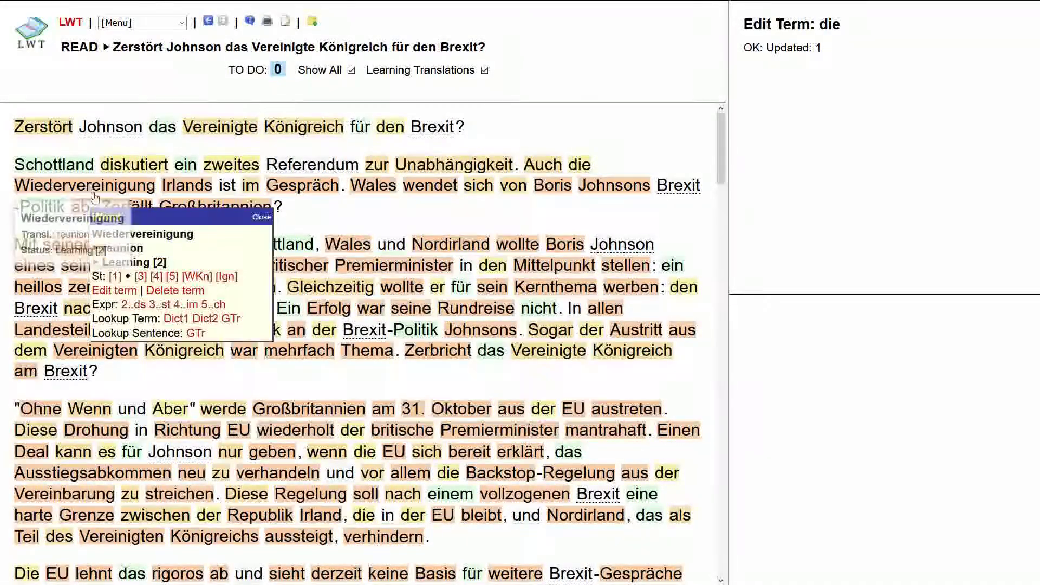
click(139, 277)
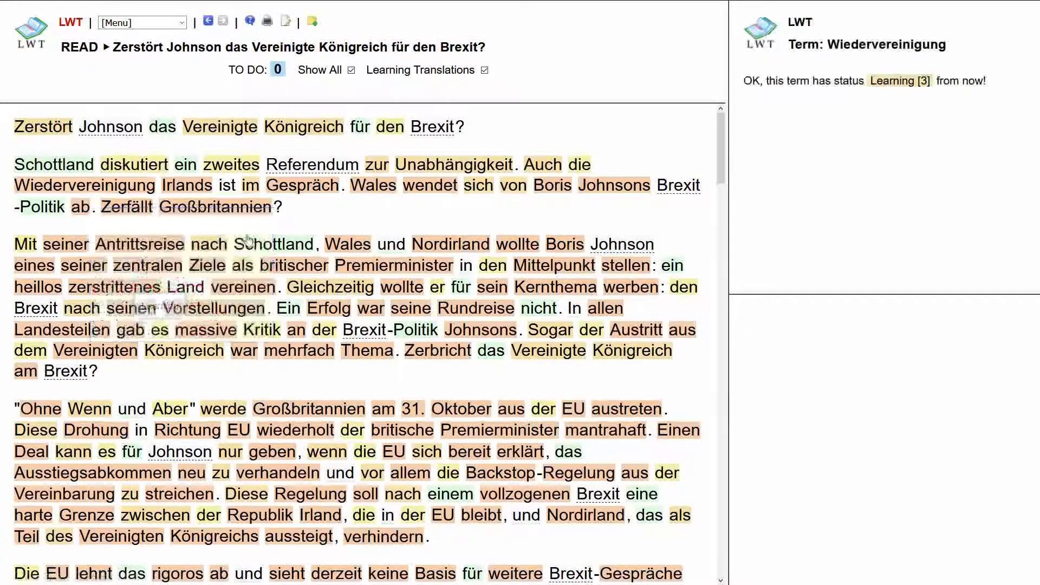
click(194, 188)
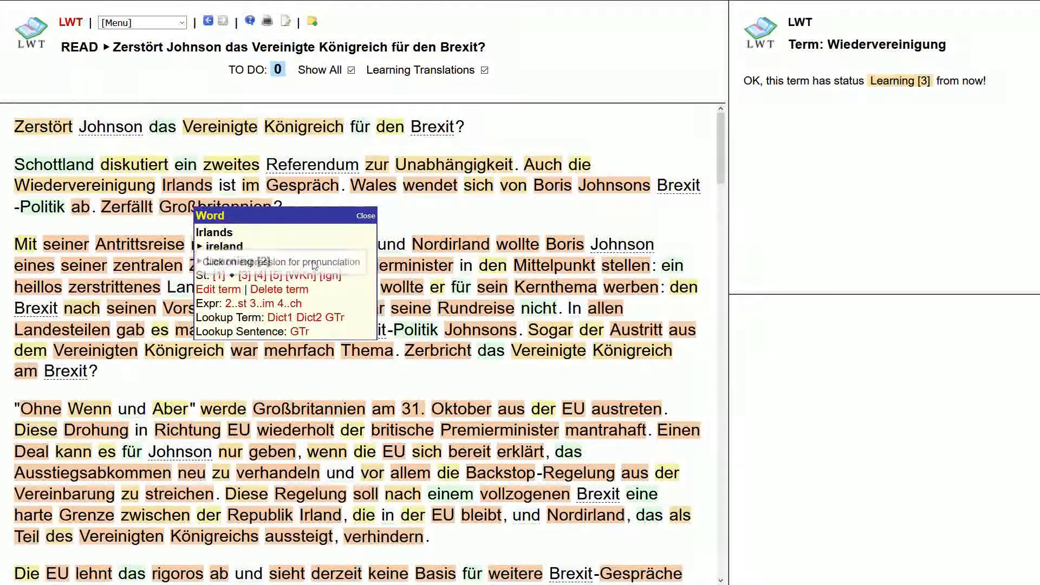
click(276, 277)
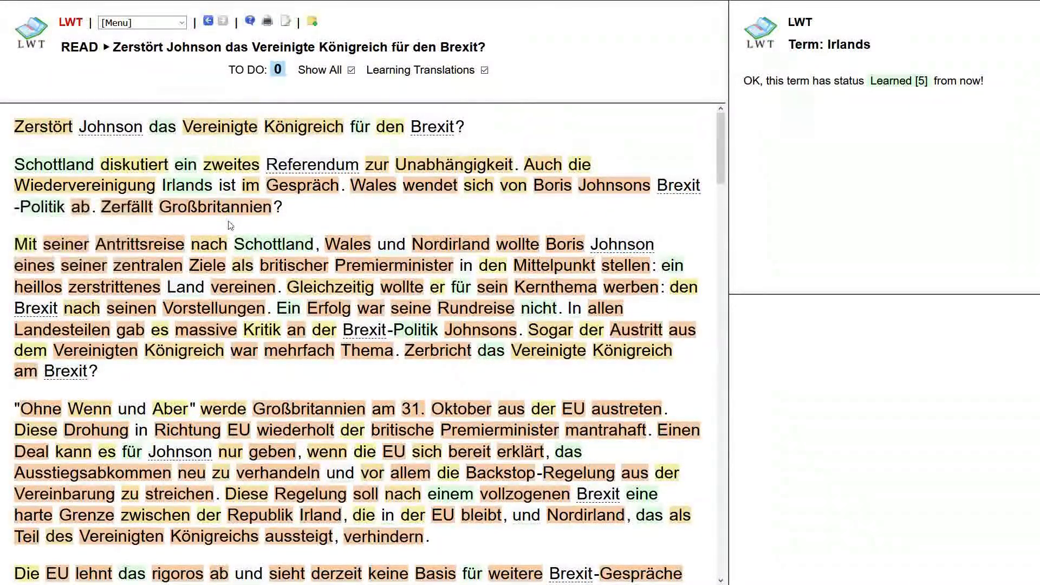
- In the first paragraph, set the status of "im" to Learning [4] and "Gespräch" to Learning [3]
mouse_move(300, 190)
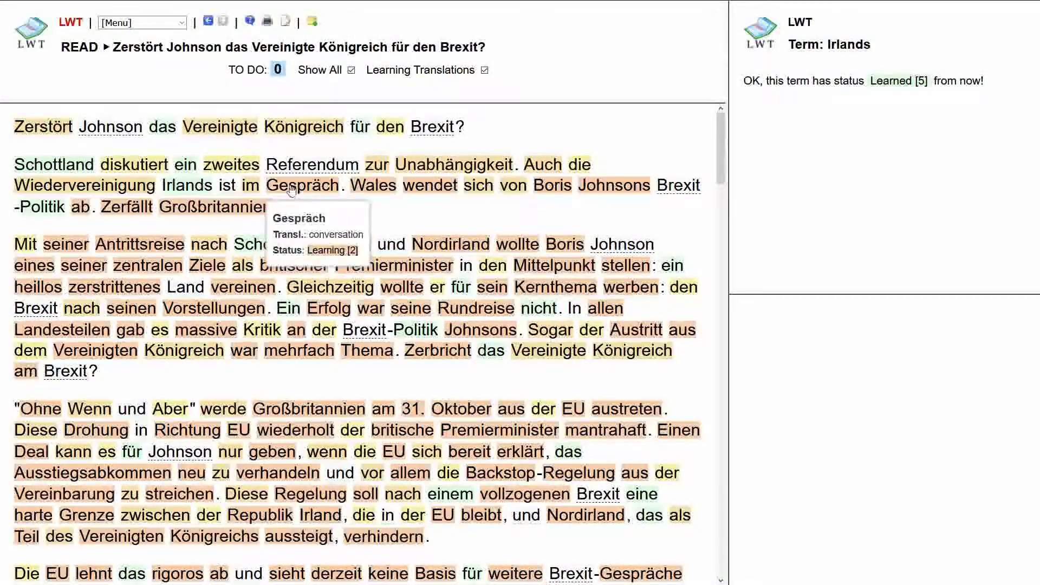
click(250, 187)
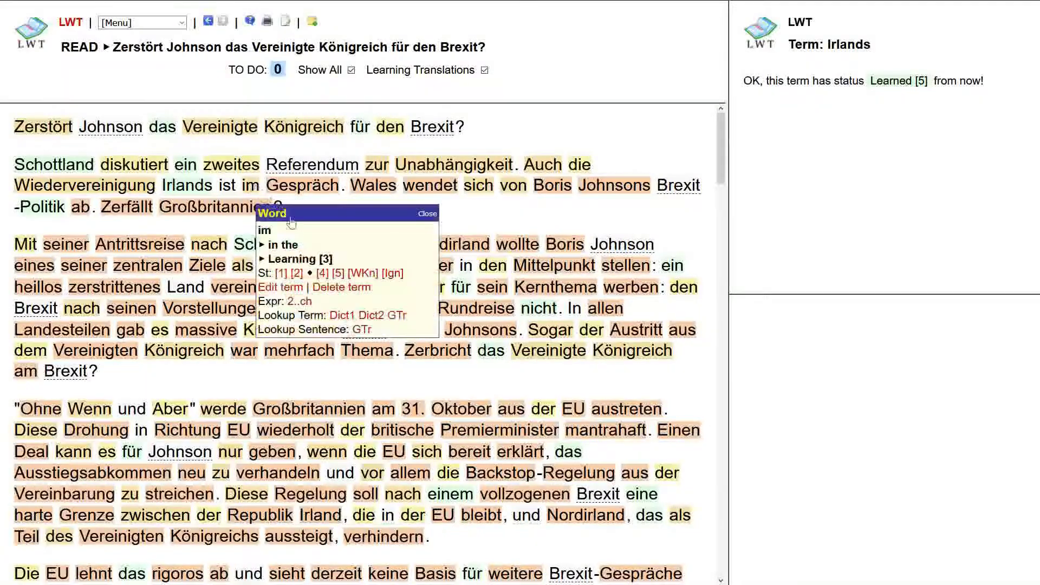
click(322, 274)
click(298, 189)
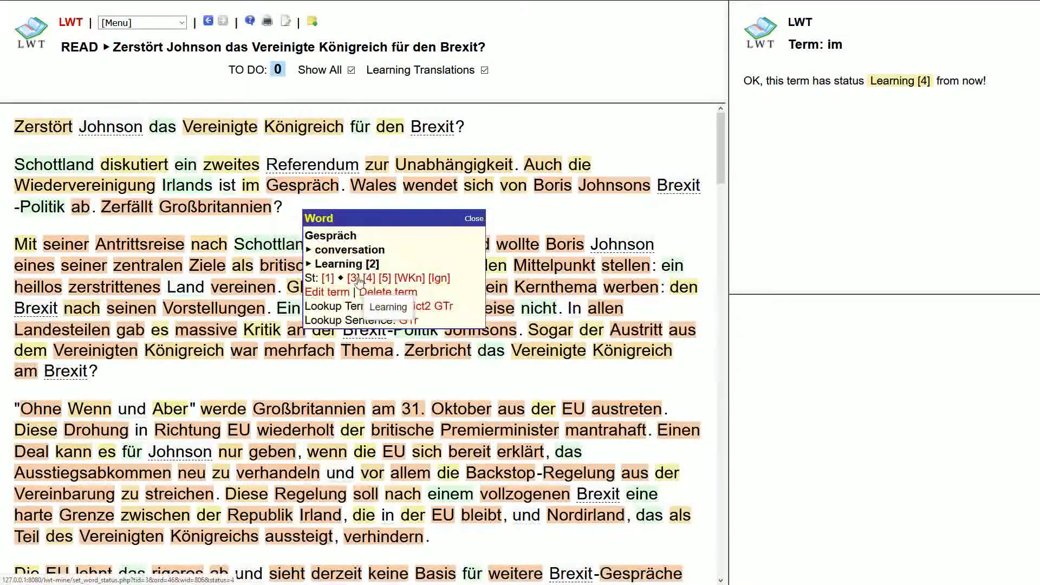
click(414, 277)
- Set the first paragraph's term "Wales" to Learned [5] and "wendet" to Learning [3]
click(380, 190)
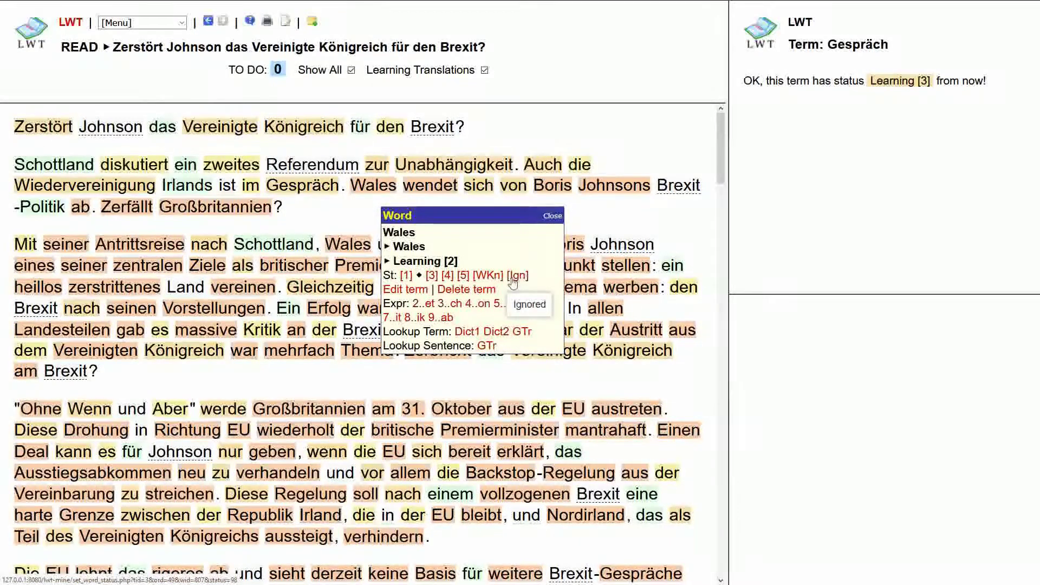
click(463, 277)
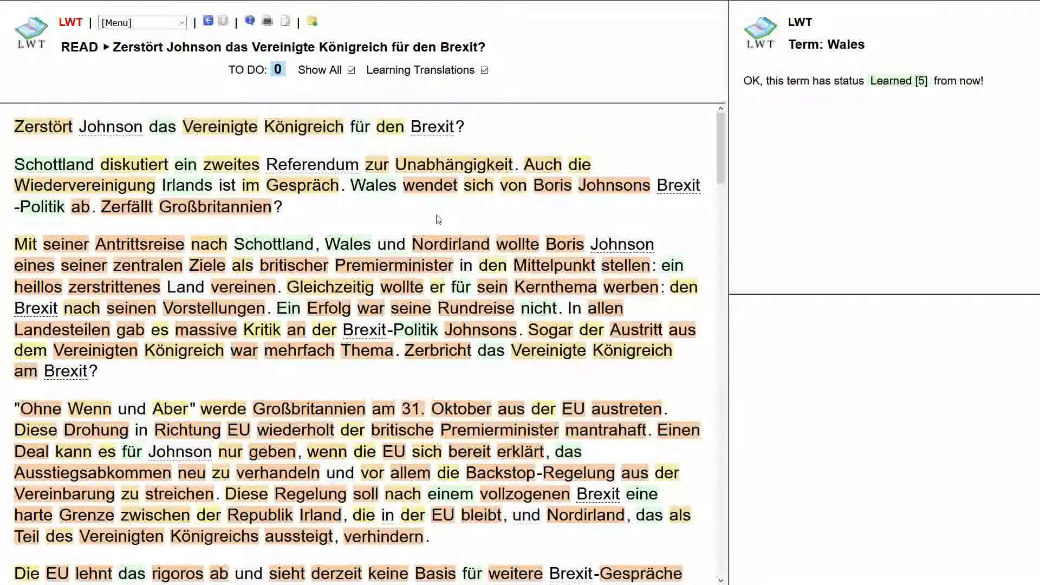
click(431, 191)
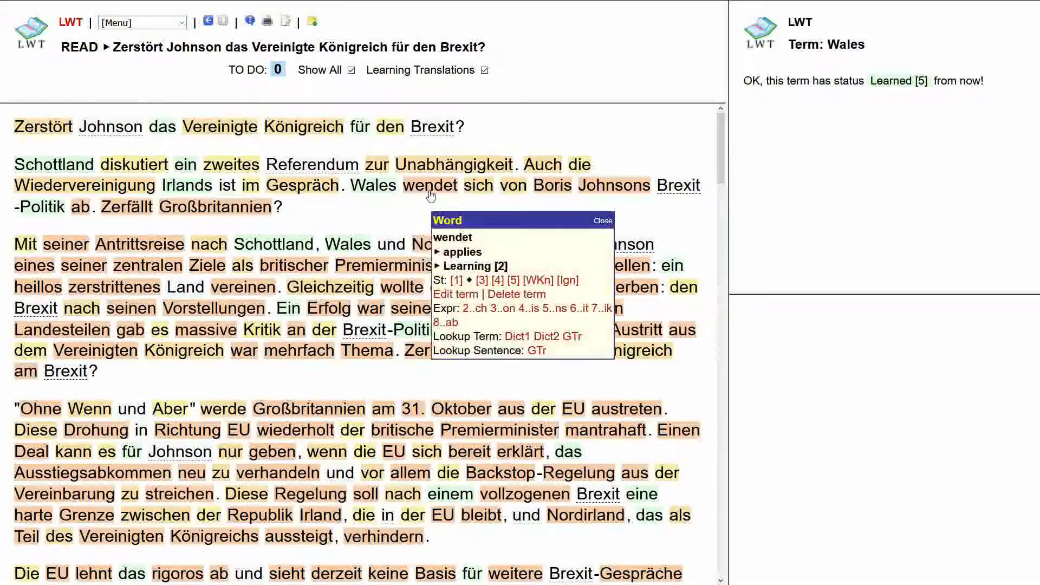
click(479, 280)
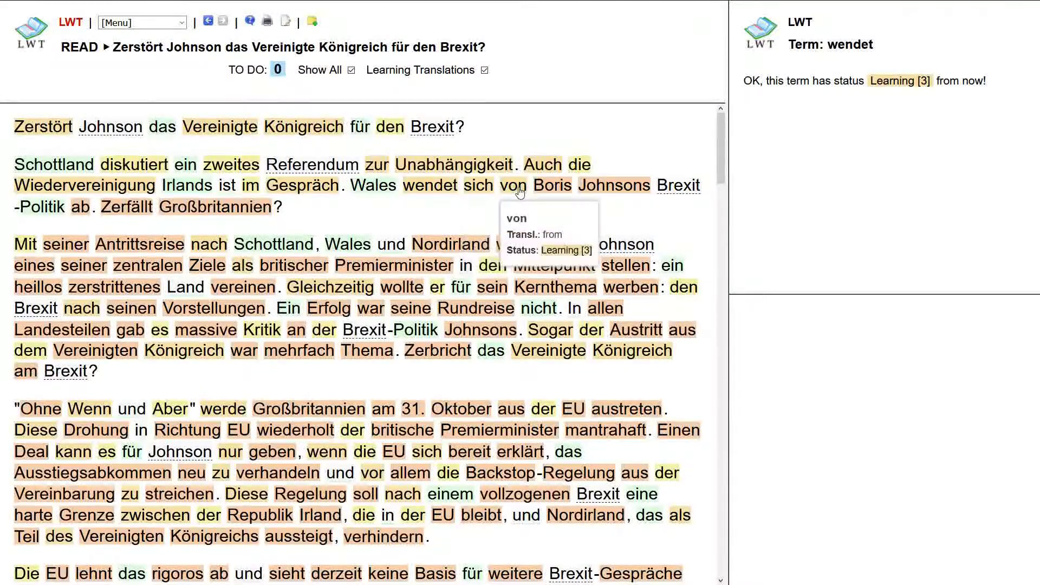
- Mark the names "Boris" and "Johnsons" in the first paragraph as Ignored
click(552, 186)
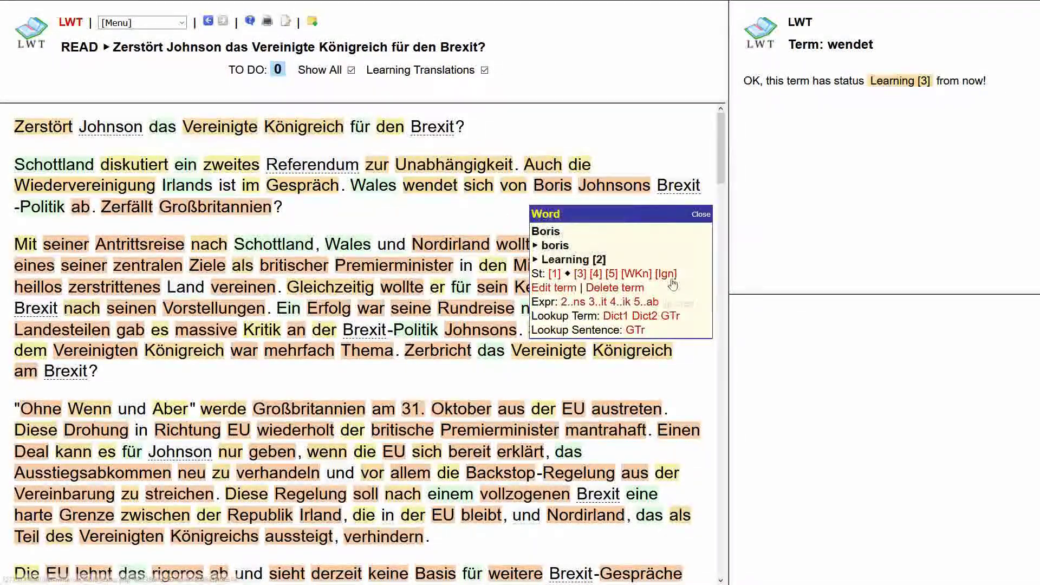
click(599, 273)
click(623, 184)
click(666, 274)
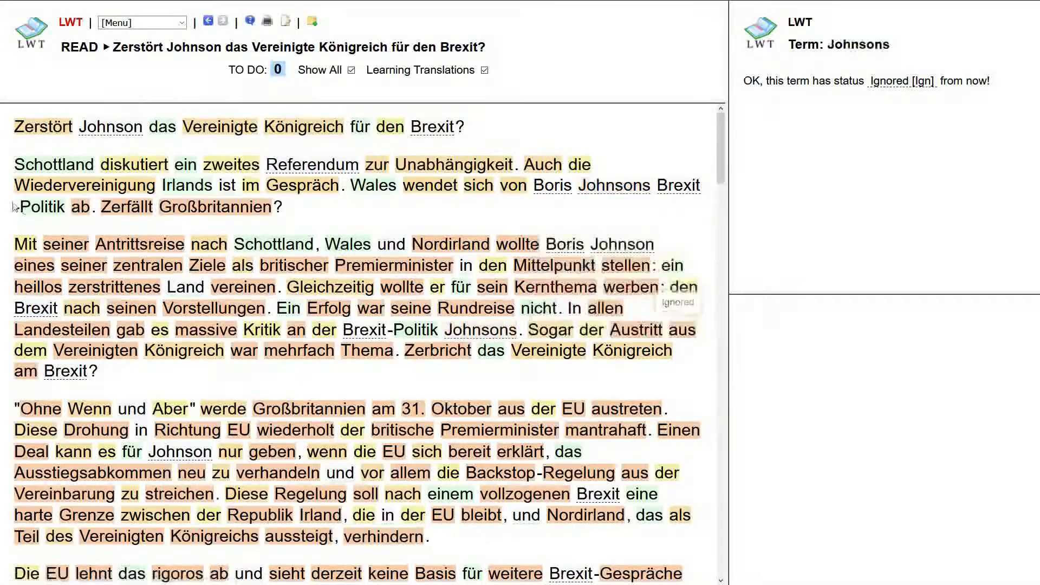
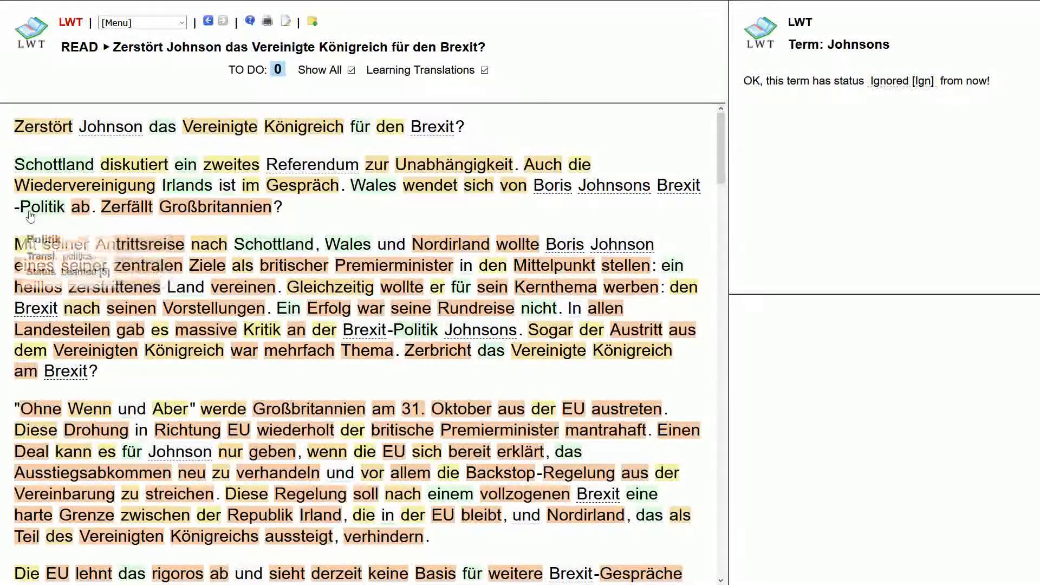
- Set the status of "Zerfällt" to Learning [3] and "Großbritannien" to Learned [5] at the end of the first paragraph
click(128, 215)
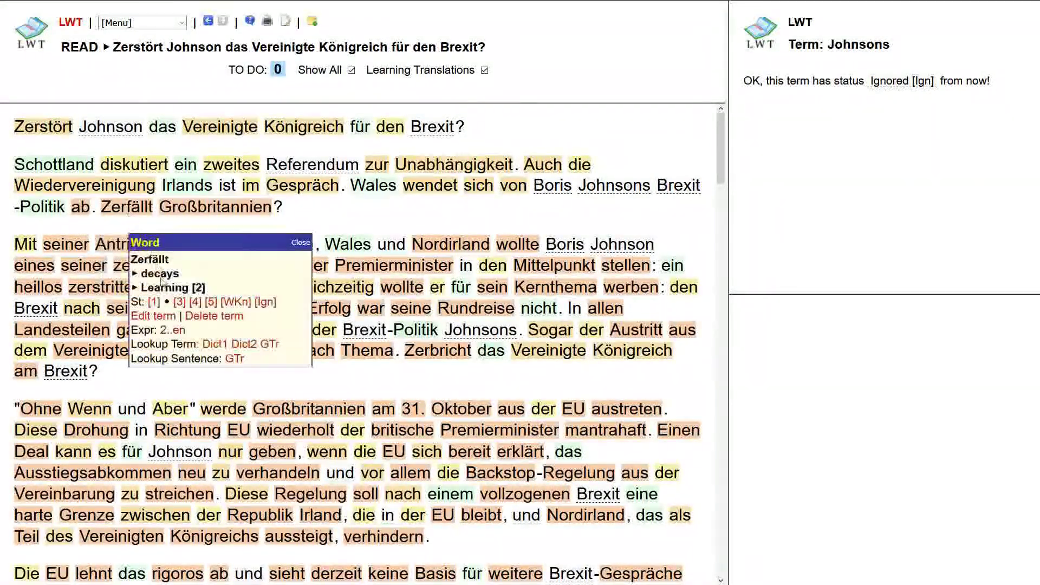
click(179, 304)
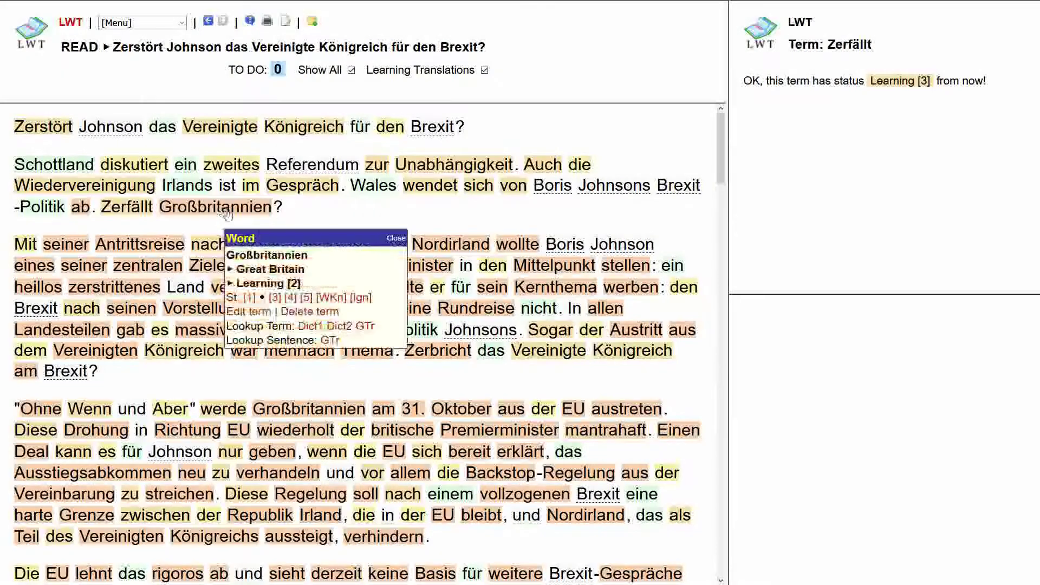
click(307, 304)
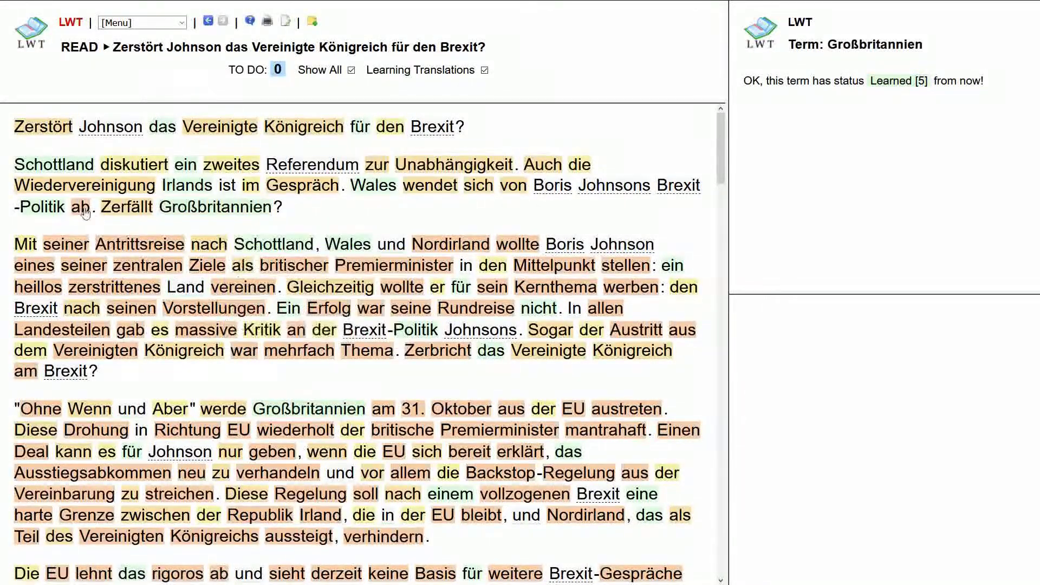
click(80, 206)
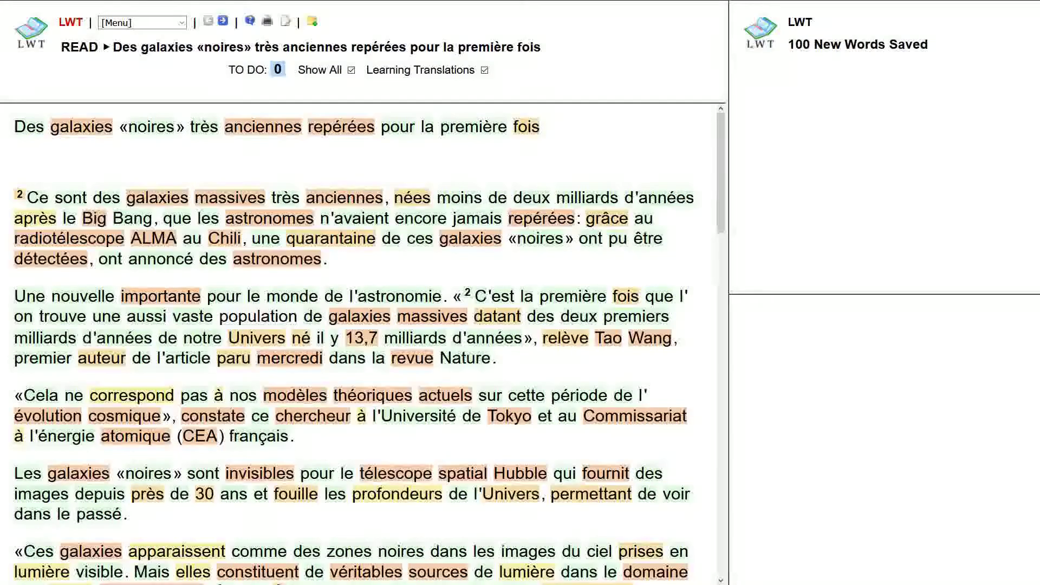
- Edit the term "galaxies" in the French article's headline, set its status to WKn and save the change
click(28, 127)
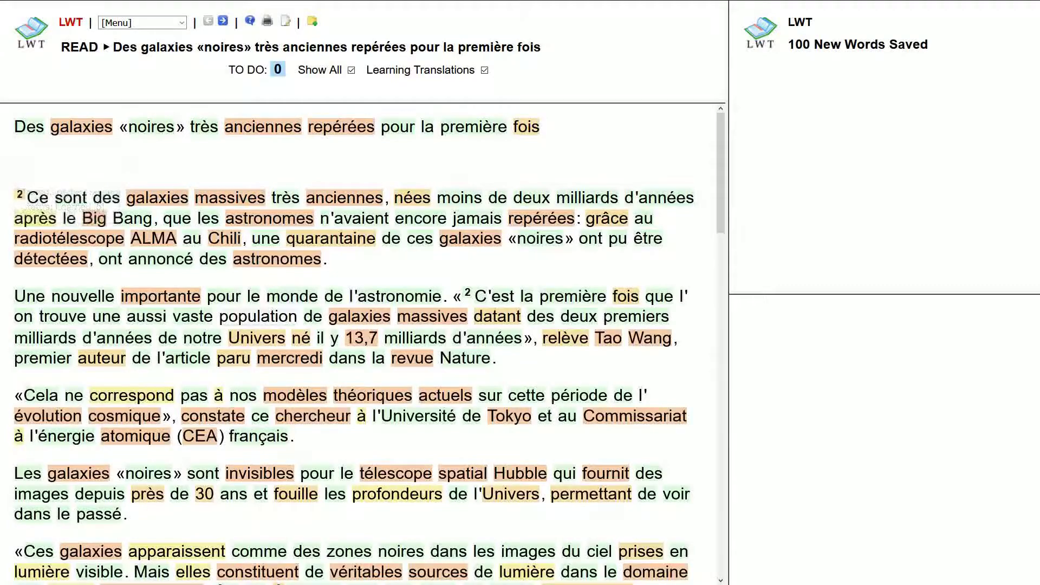
click(81, 126)
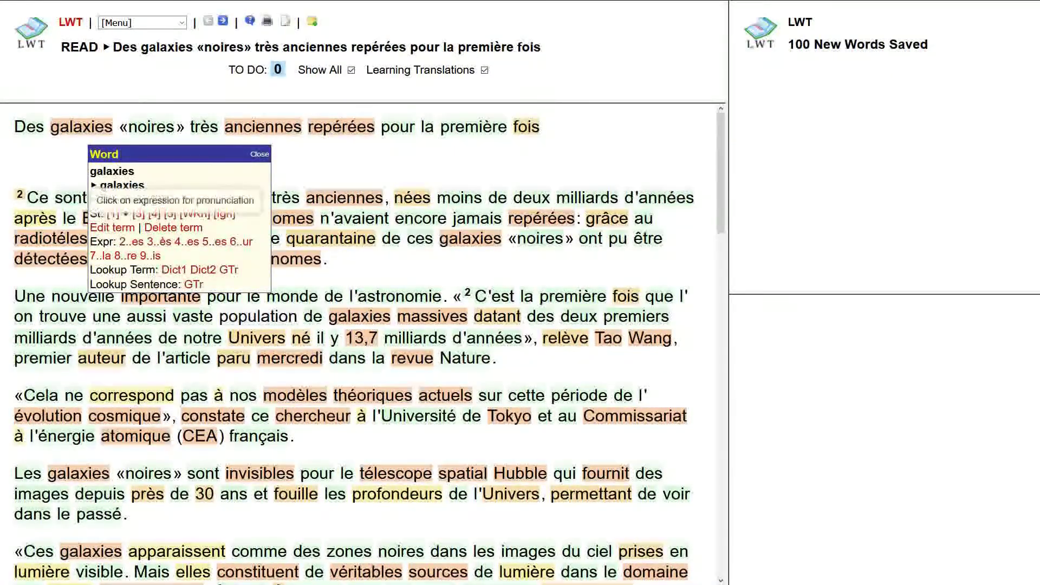
click(113, 227)
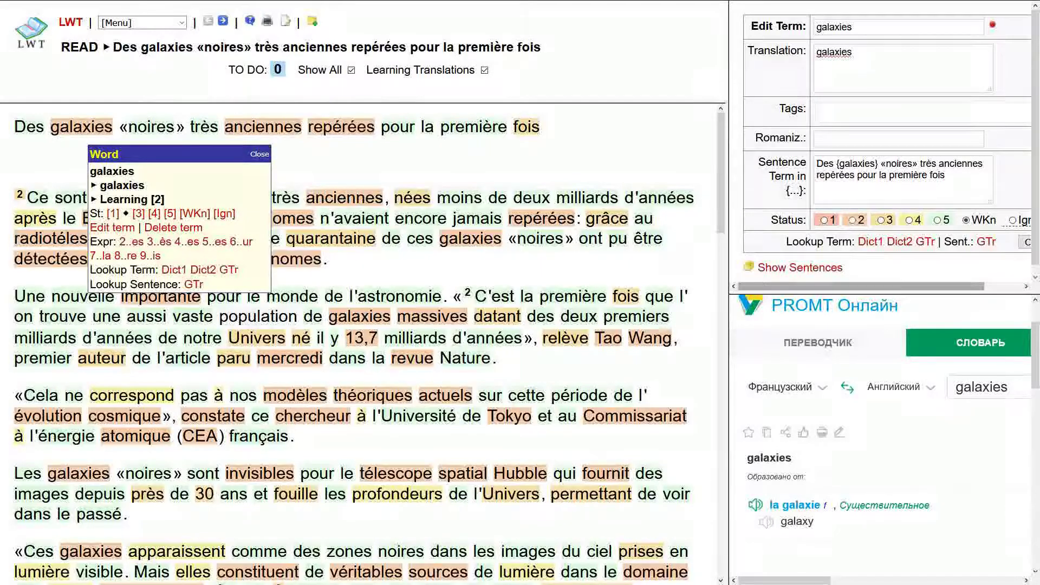
click(967, 220)
drag(862, 287, 898, 286)
click(1004, 242)
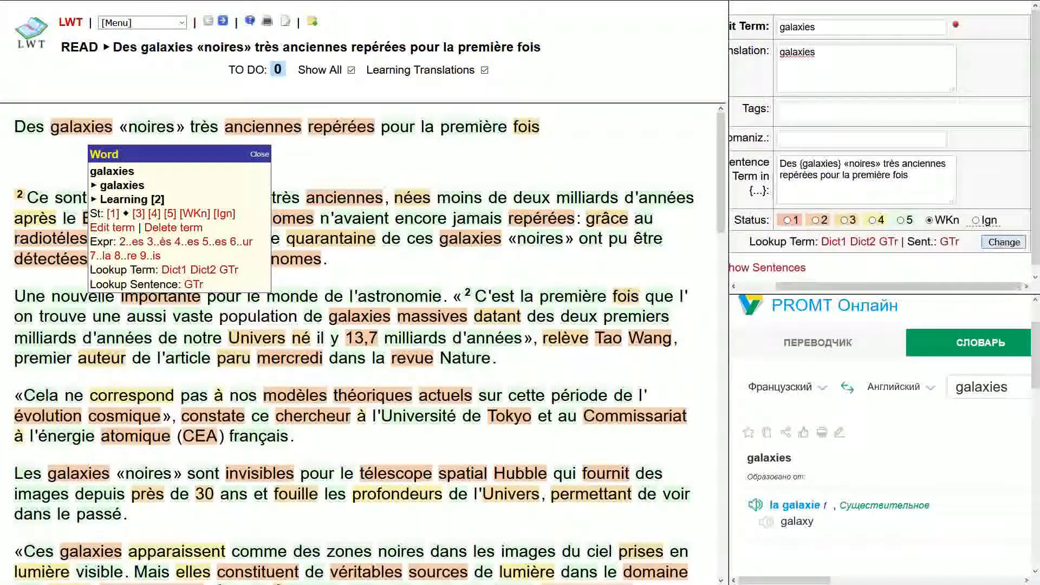
- Open the headline term "anciennes" and check its French-to-English translation in Google Translate
mouse_move(136, 130)
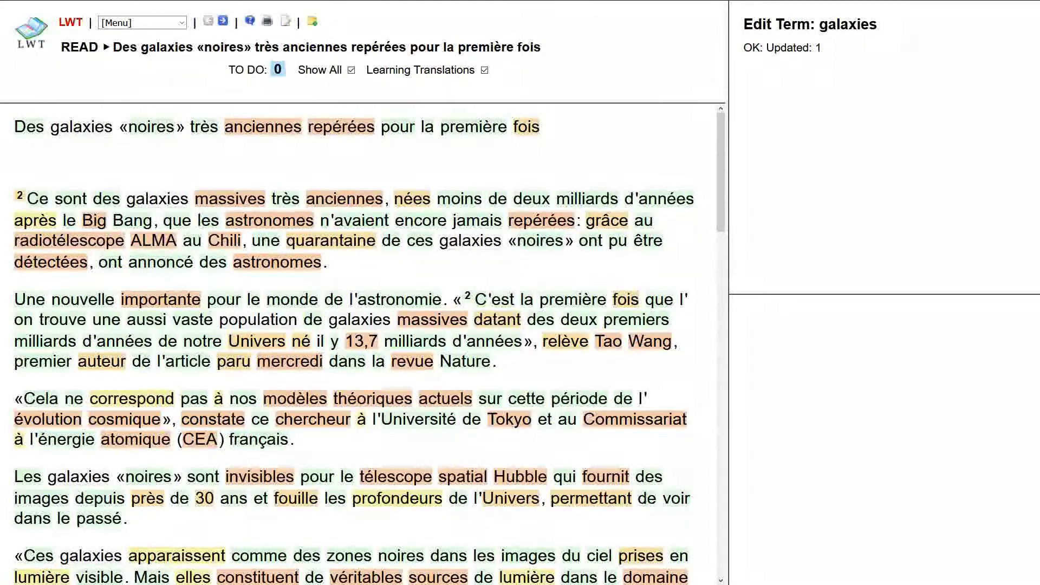
click(263, 126)
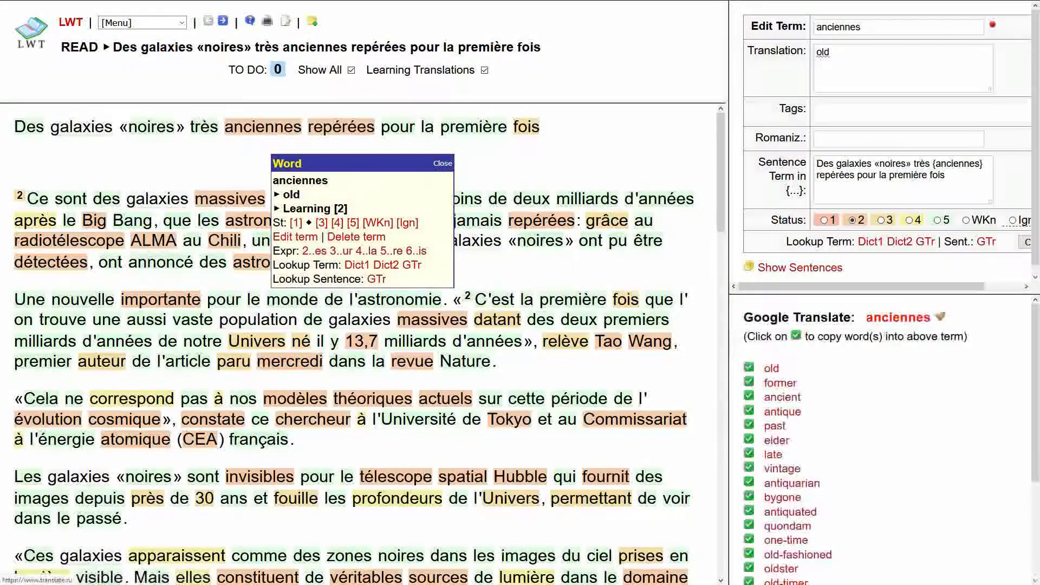
scroll(883, 433, down, 2)
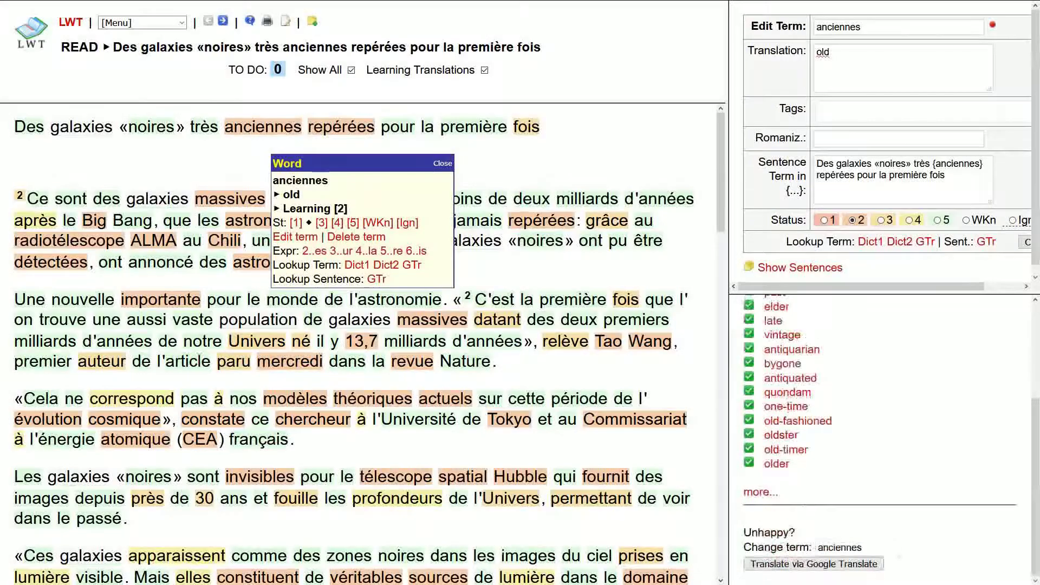
click(814, 564)
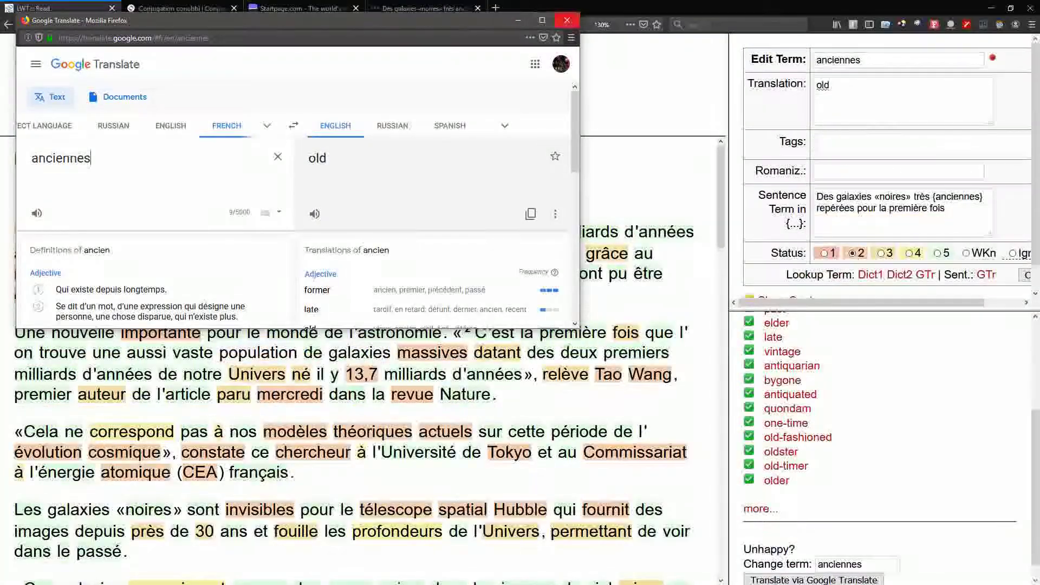
click(567, 20)
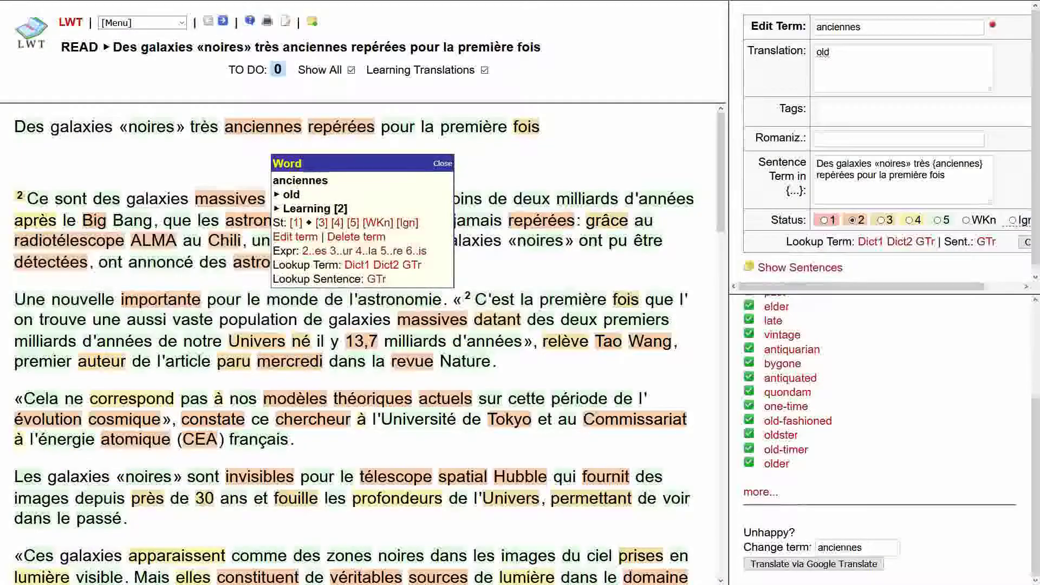
- Save "anciennes" with status Learned [5] and set the headline term "repérées" to Learning [3]
click(937, 220)
scroll(878, 162, right, 2)
click(1003, 241)
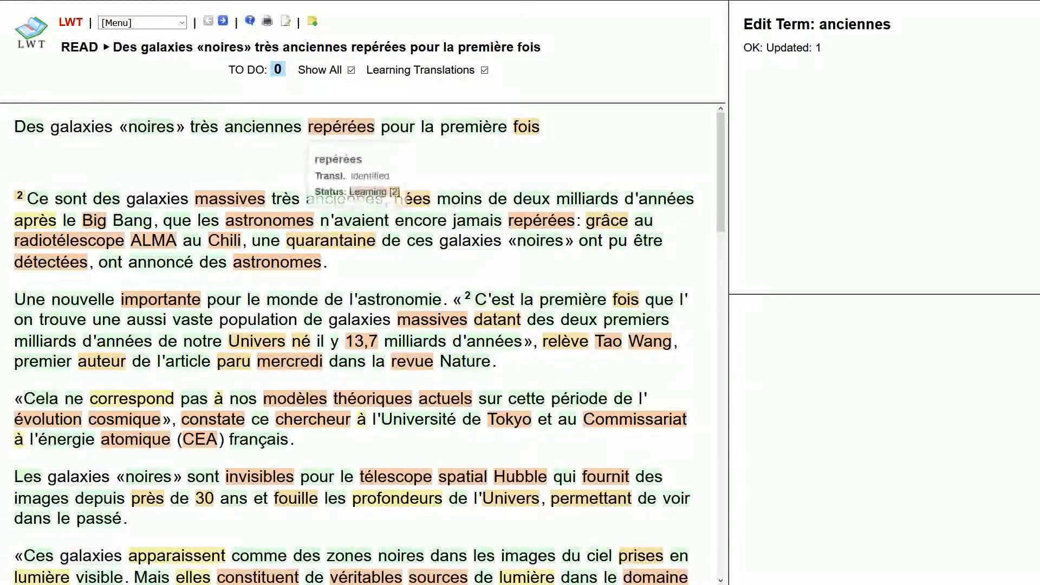
click(338, 129)
key(3)
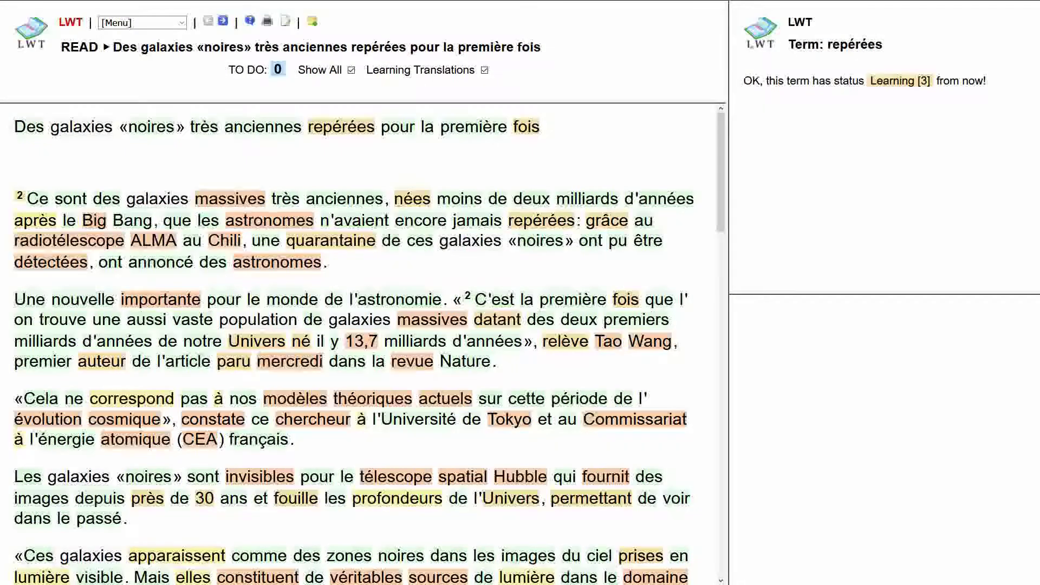
- Set "massives" and "astronomes" to Learned [5] and mark "Big" as Ignored in the French article's first paragraph
mouse_move(521, 129)
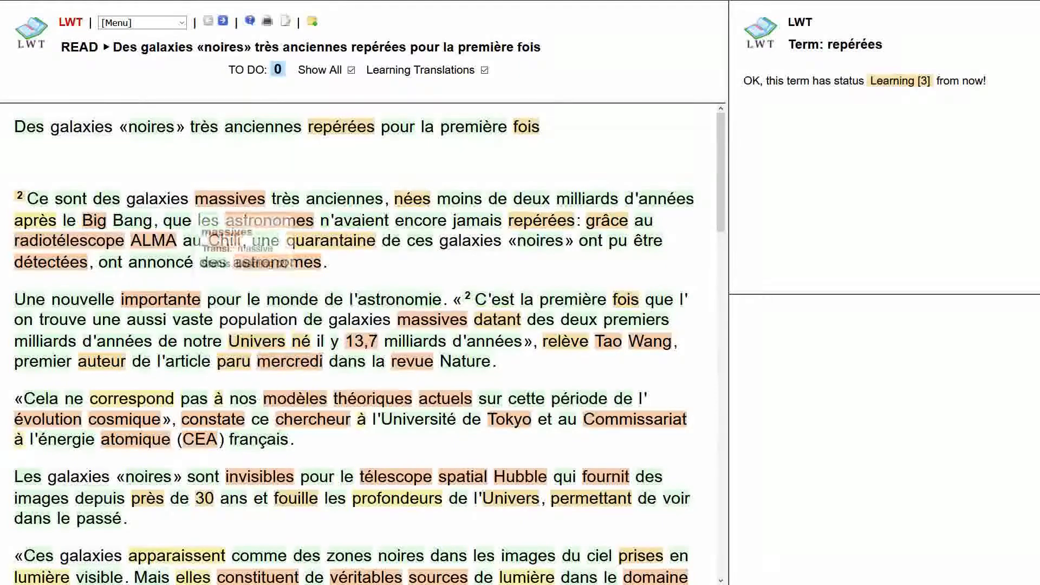
click(230, 198)
click(296, 286)
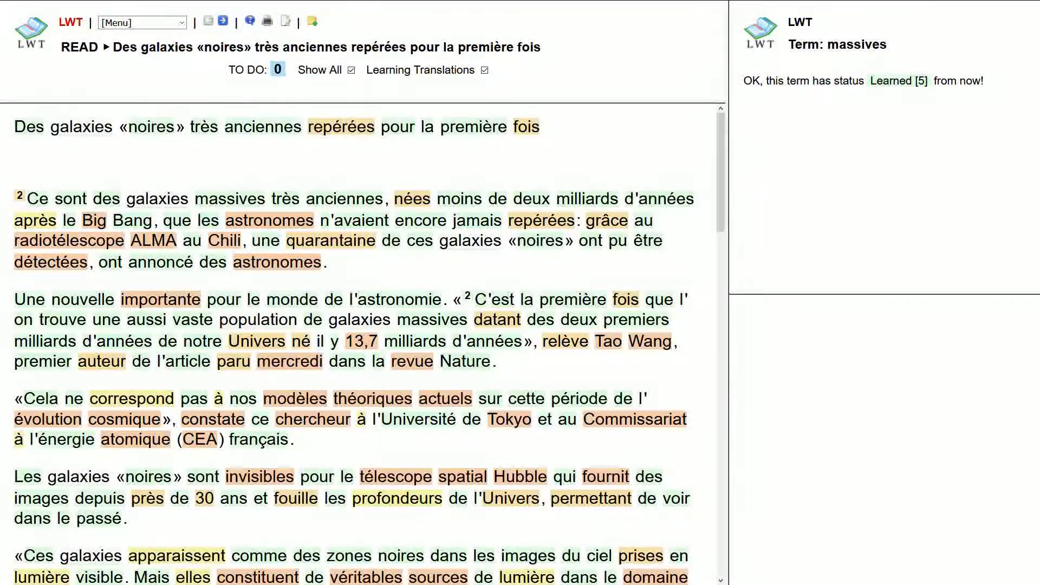
click(95, 220)
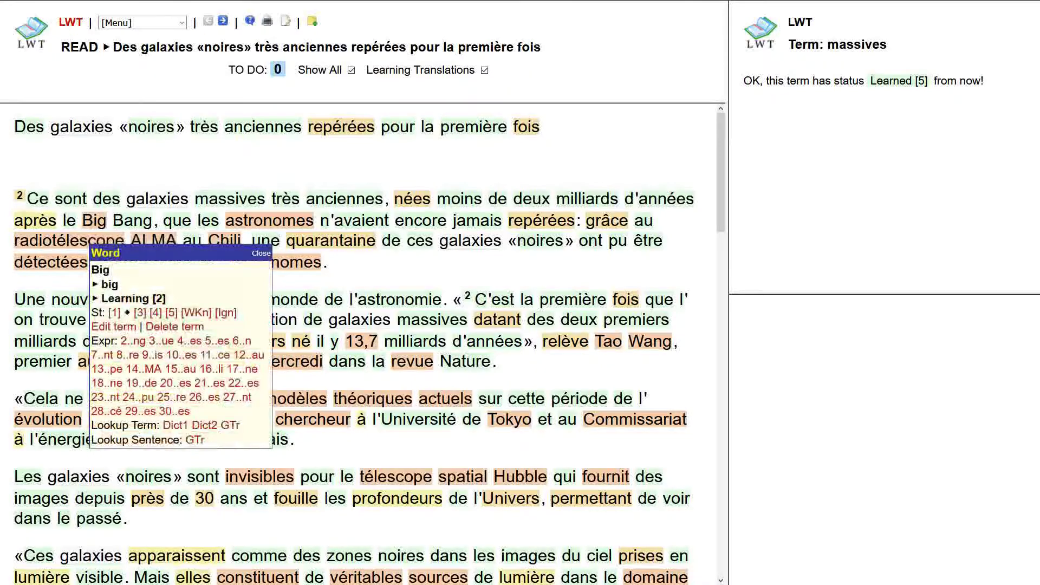
key(i)
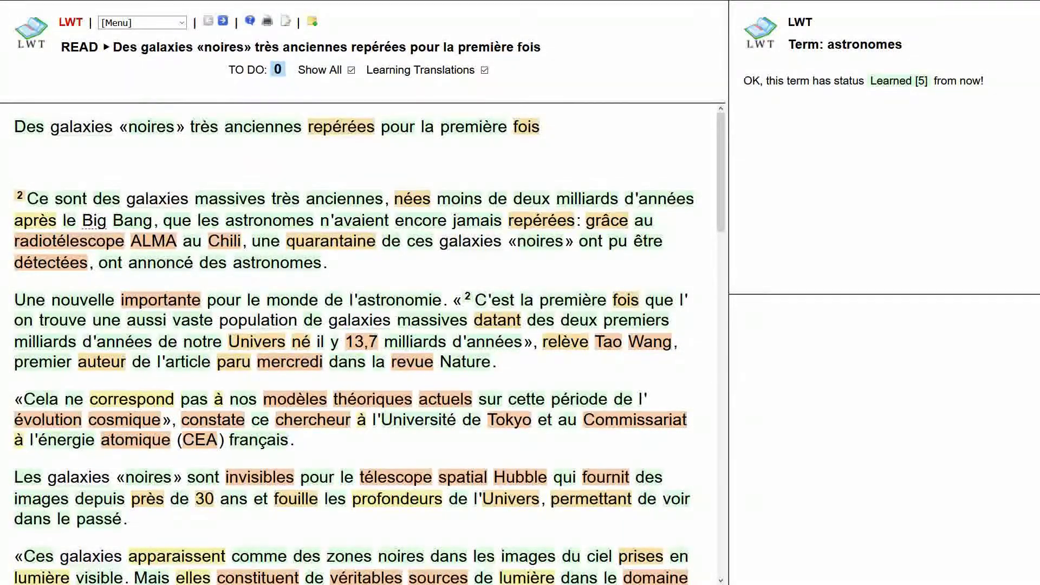
- Set the status of "radiotélescope" to Learning [4] and mark "ALMA" as Ignored
mouse_move(344, 223)
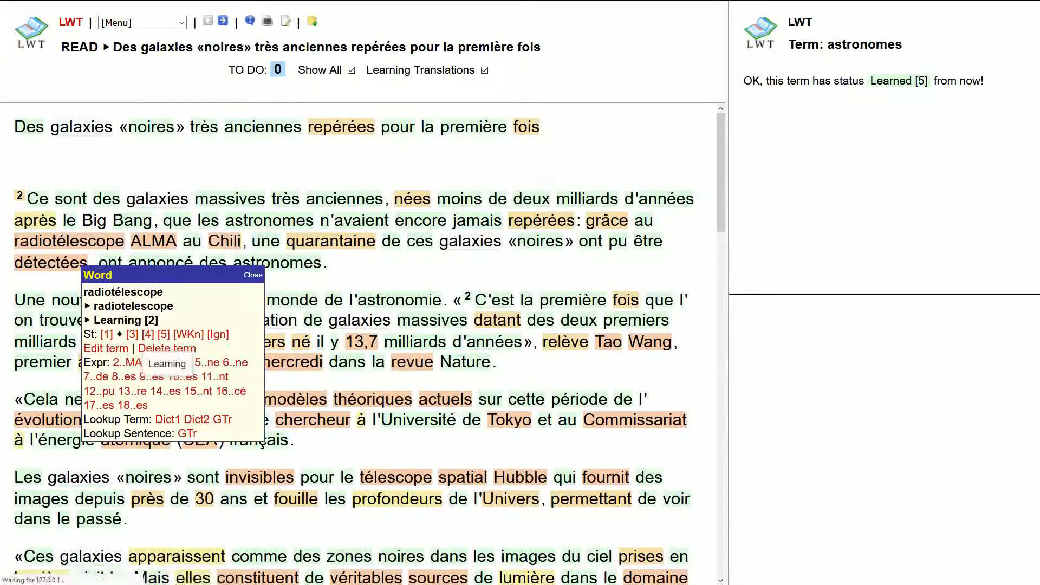
click(147, 334)
click(154, 242)
click(293, 332)
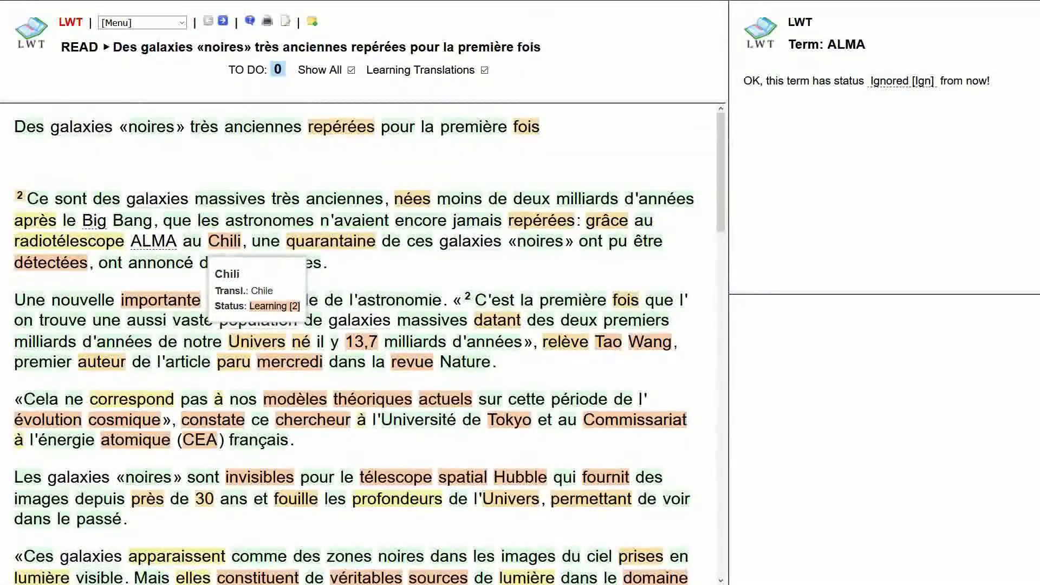
- Edit the term "Chili", adding the romanization "shili" and raising its status to Learning [3], and save it
click(223, 243)
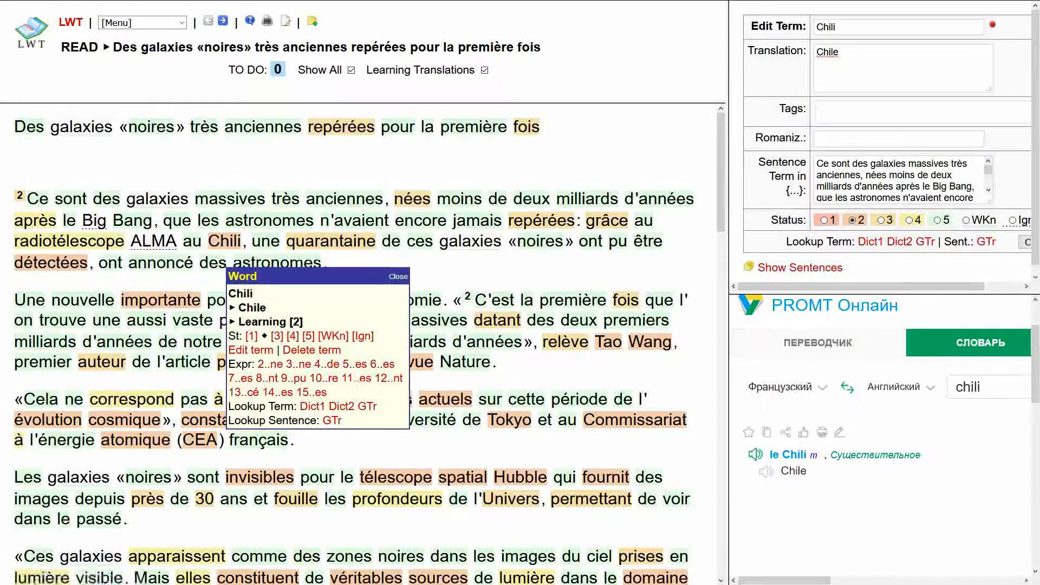
click(900, 139)
text(shili)
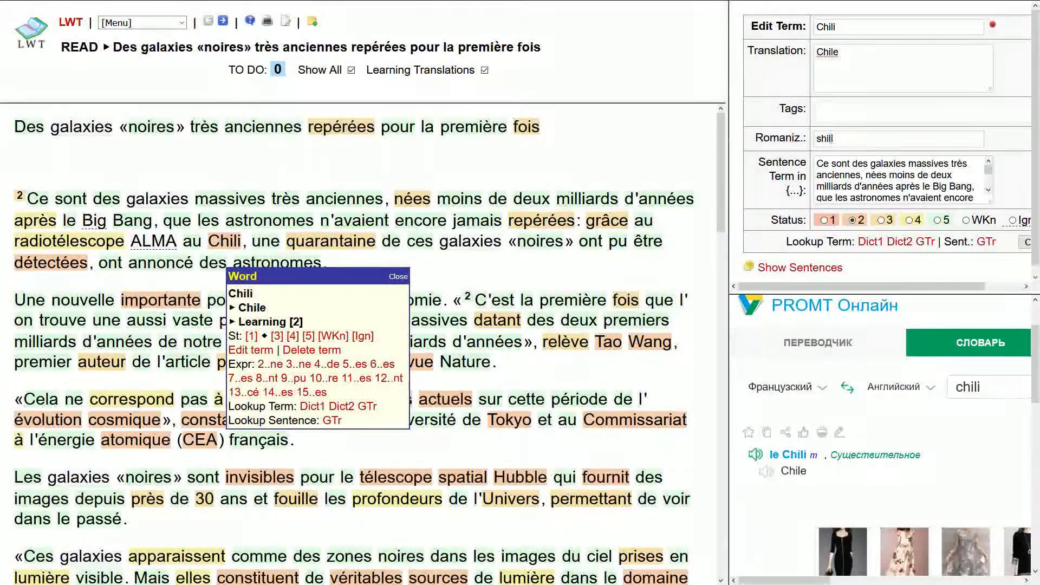
key(Tab)
key(Tab)
key(Tab)
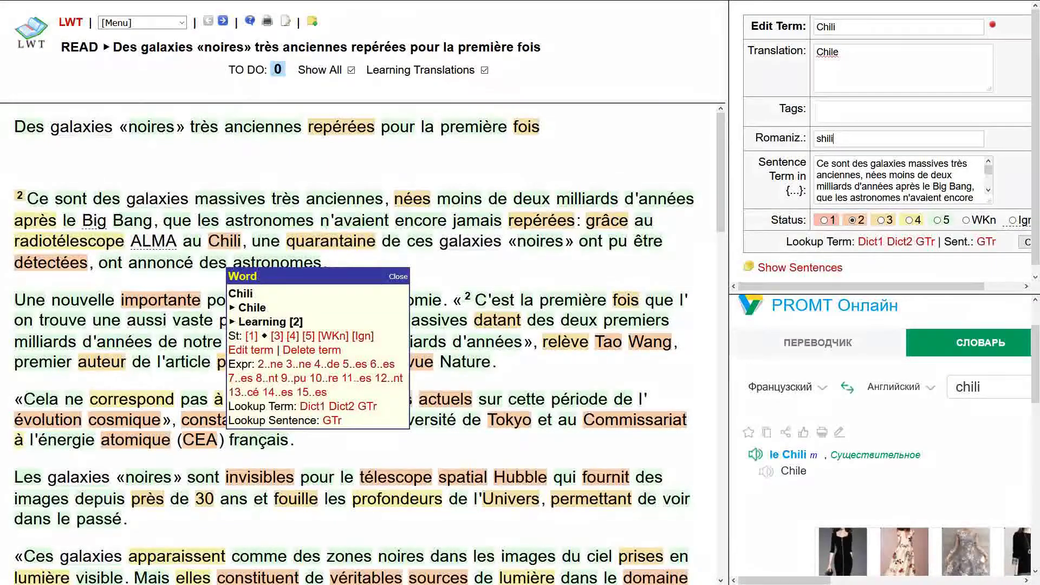
key(Return)
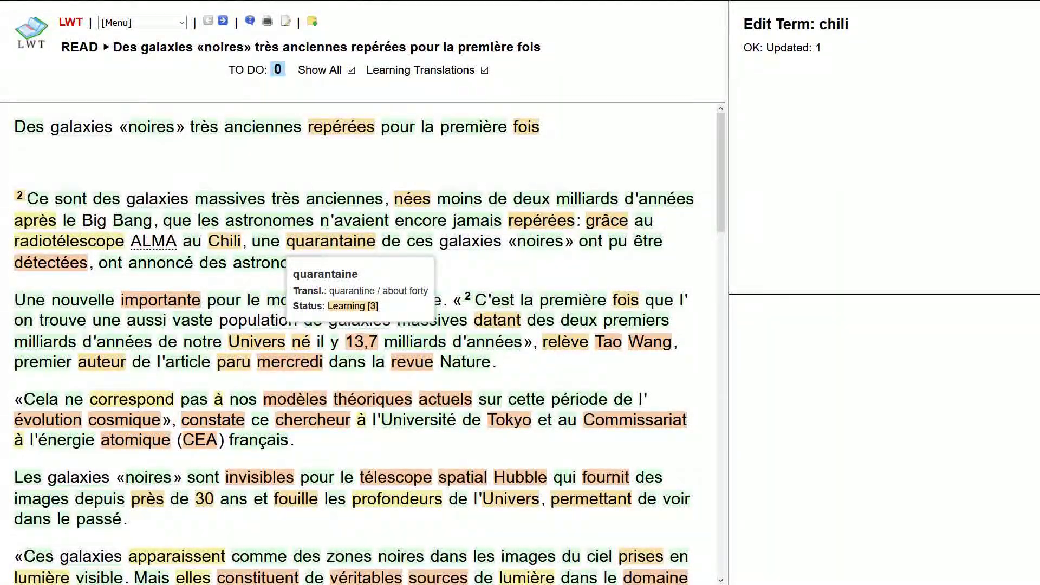
- Set the terms "quarantaine" and "détectées" to status Learned [5]
click(330, 242)
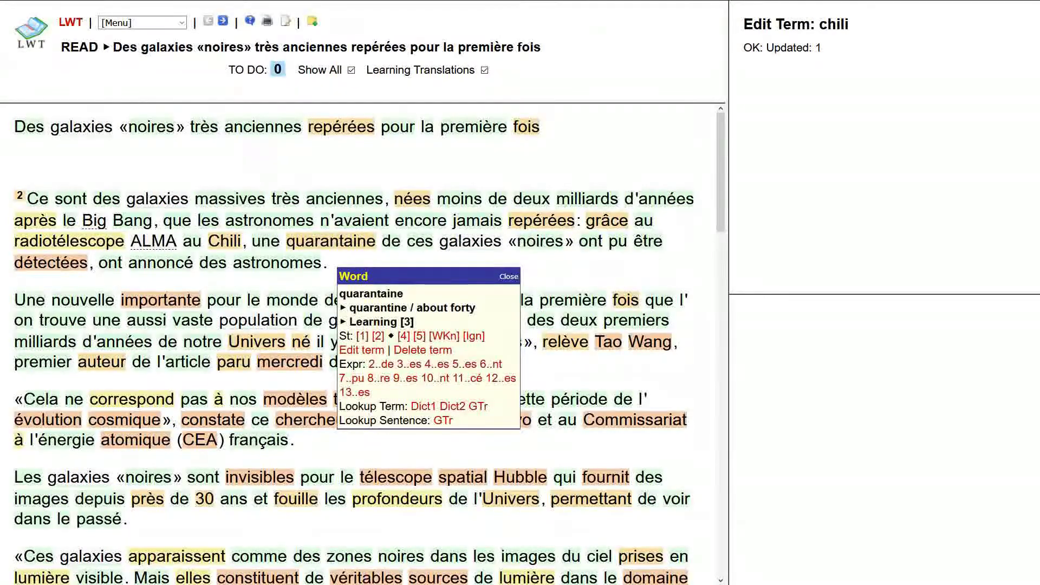
key(5)
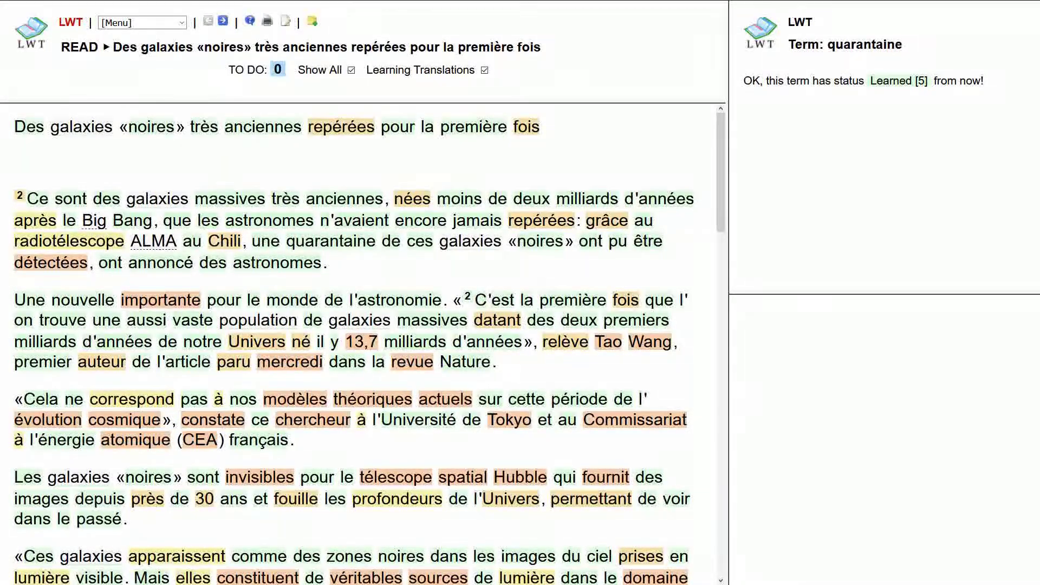
click(51, 262)
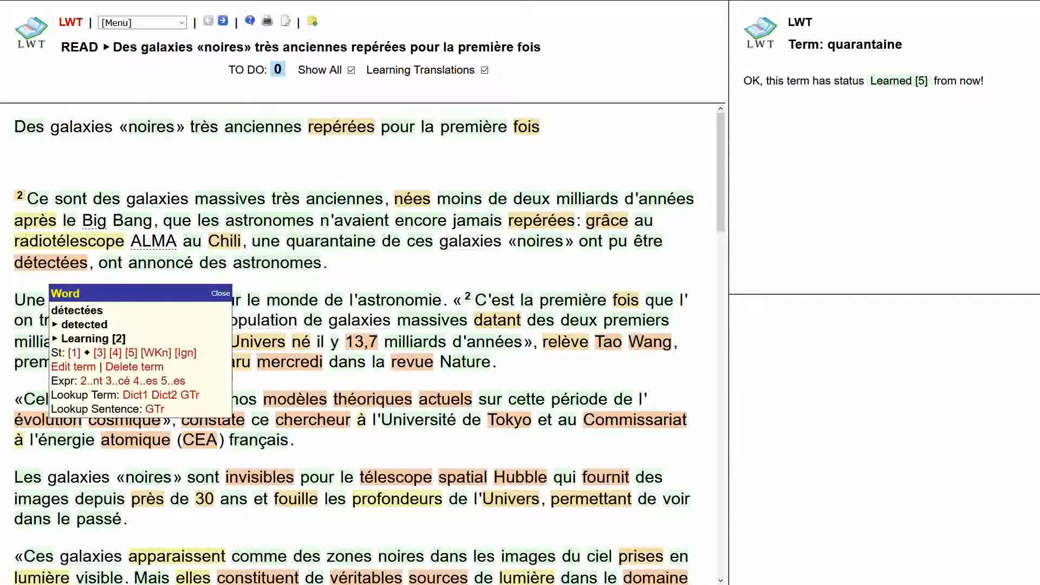
click(131, 353)
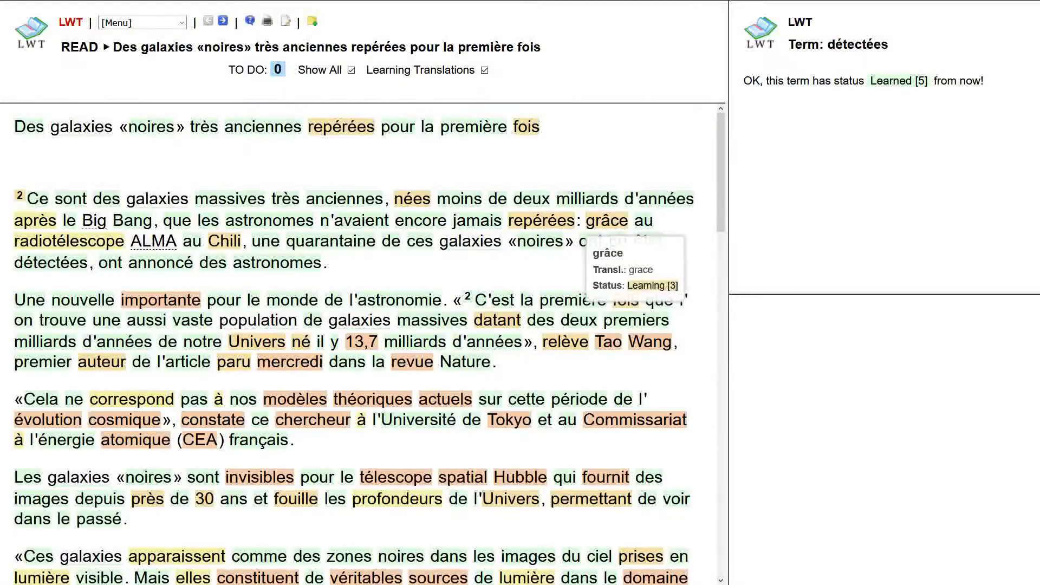
- Check the sentence containing "grâce" in Google Translate and save the two-word term "grâce au" with the translation "thanks to"
click(607, 220)
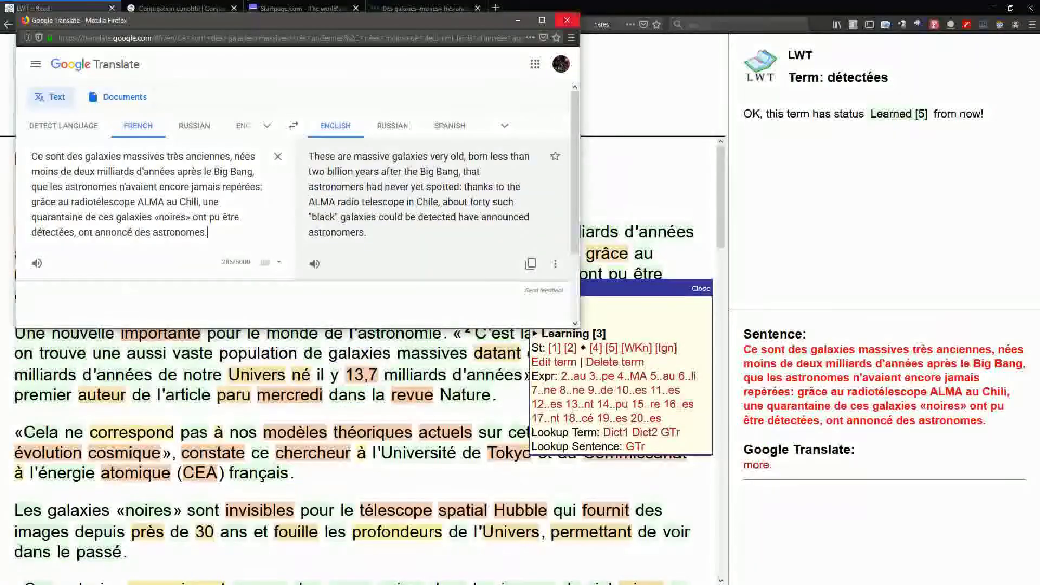
key(ctrl+w)
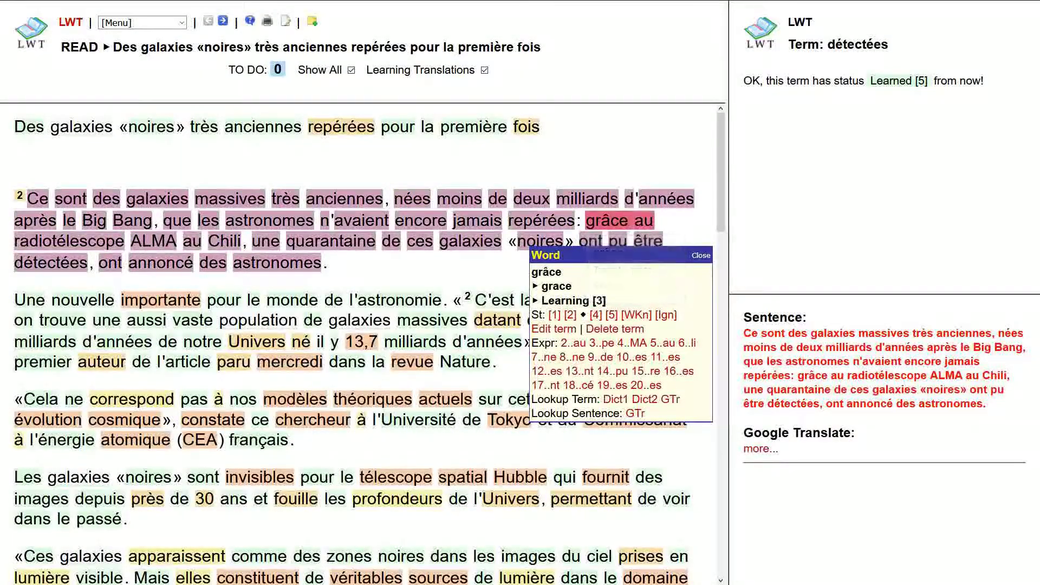
click(573, 343)
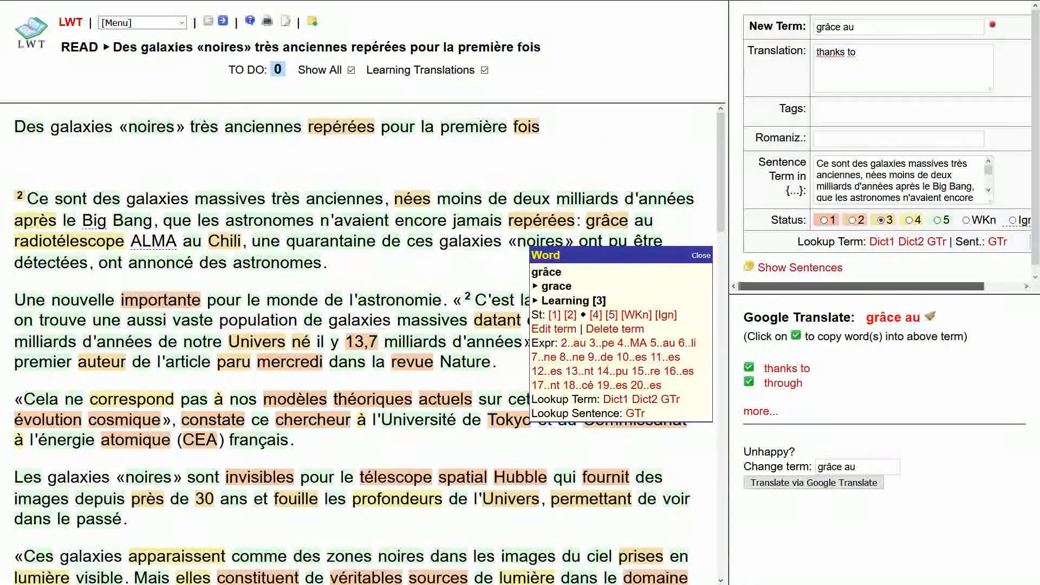
drag(862, 286, 899, 286)
click(844, 220)
key(Return)
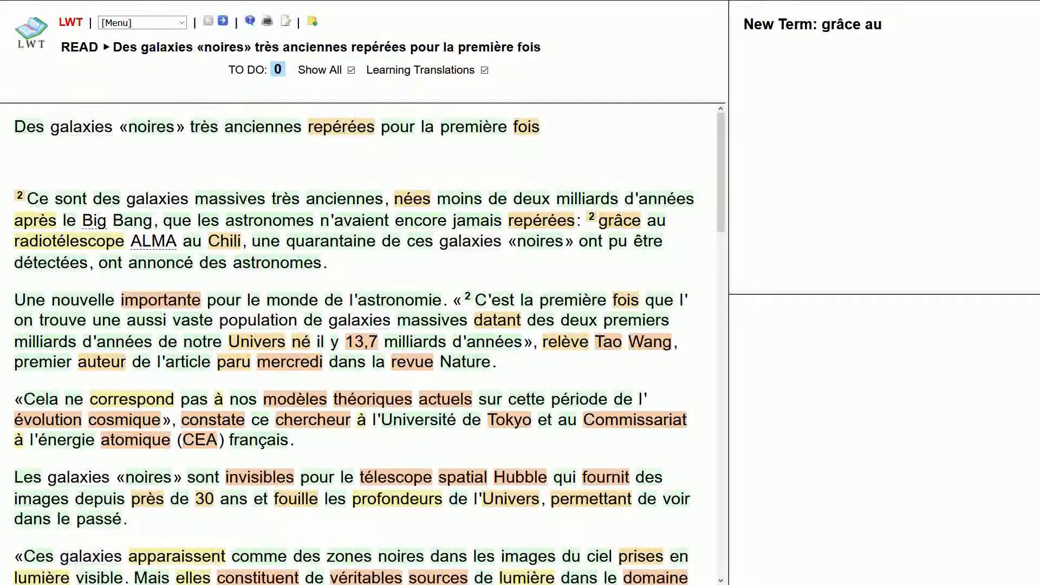
- Check the stored translations of "quarantaine", "ces" and "pu" at the end of the first paragraph
mouse_move(331, 242)
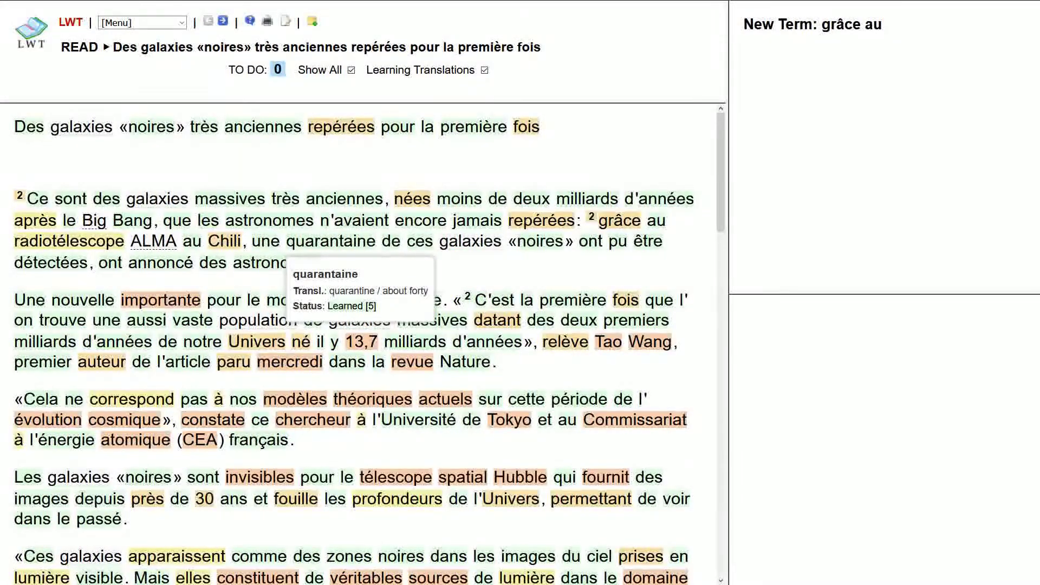
mouse_move(420, 242)
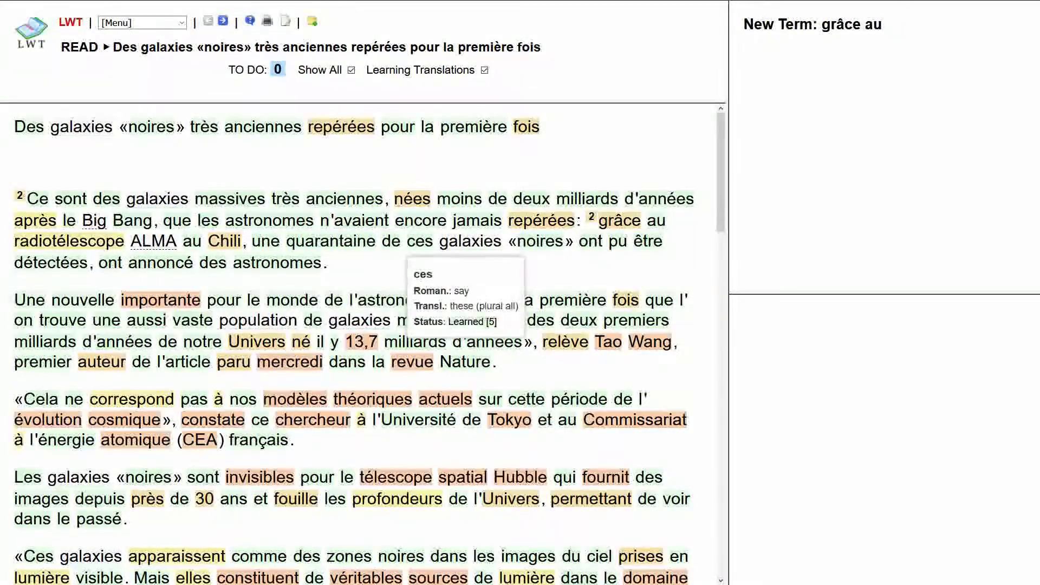
mouse_move(588, 241)
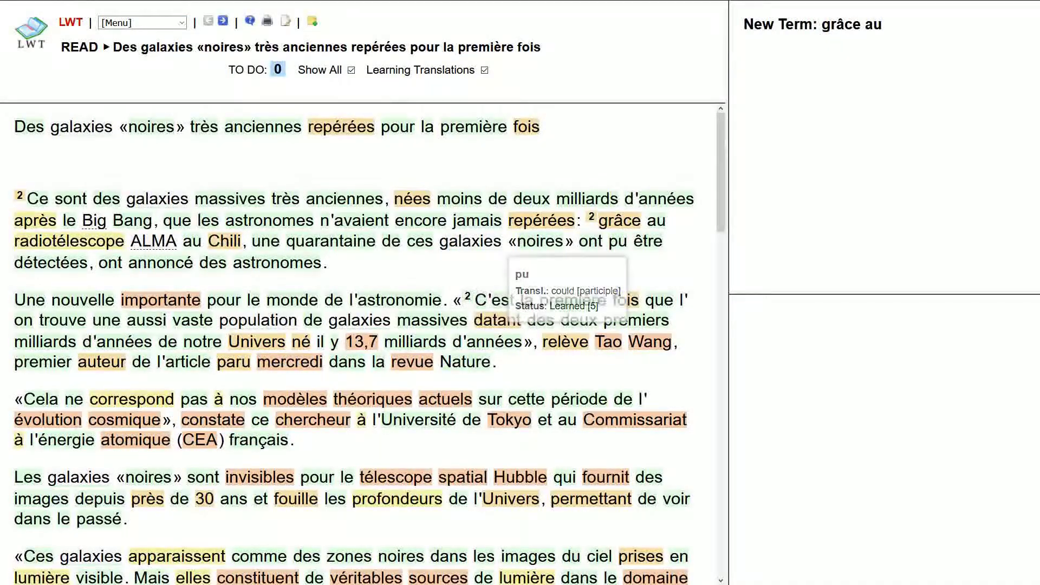
mouse_move(647, 242)
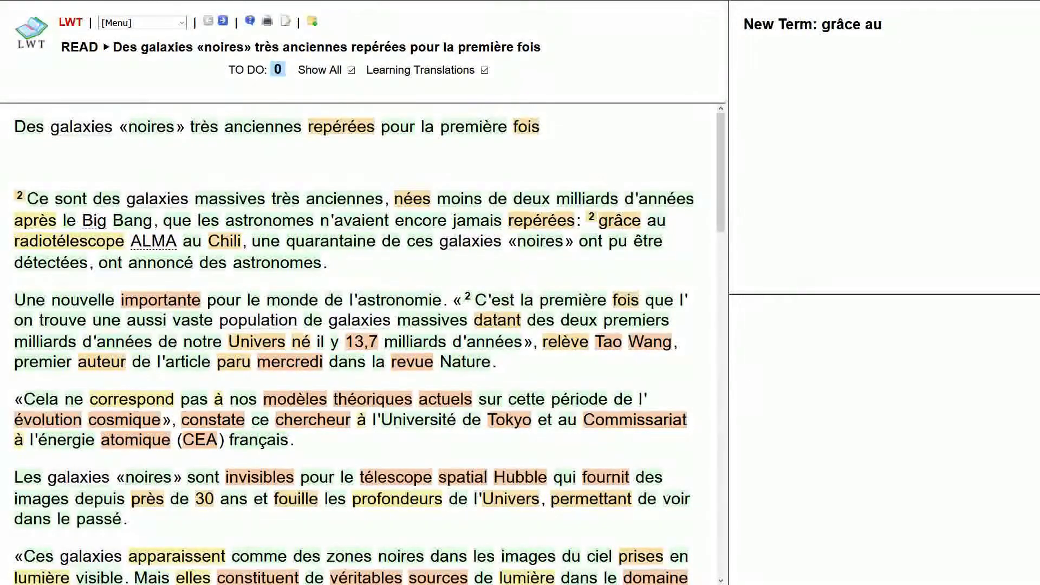
scroll(352, 341, down, 1)
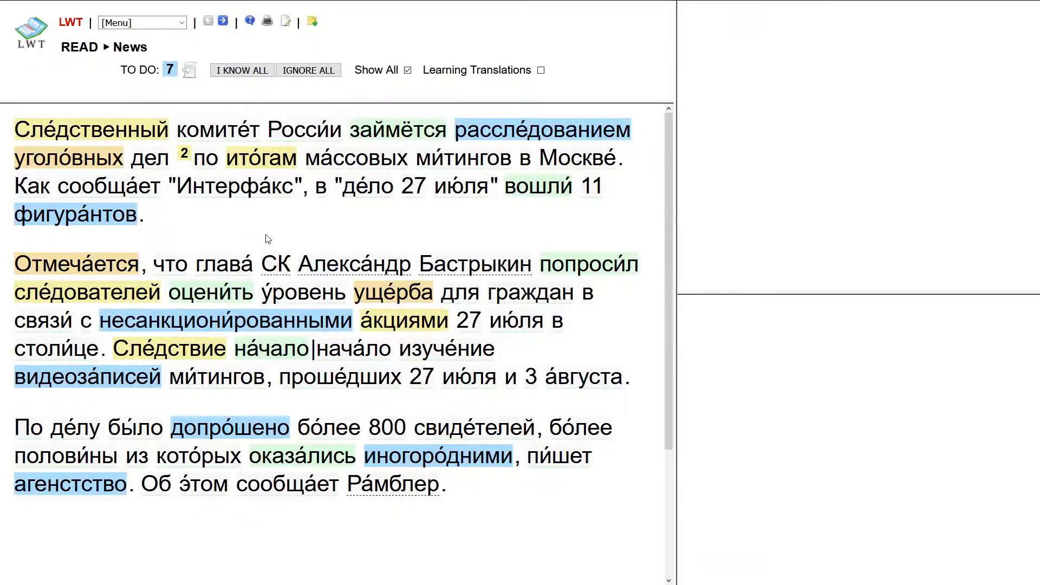
- Bulk-translate all unknown words of the Russian News text into English and save them as new terms with status Learning [2]
click(188, 70)
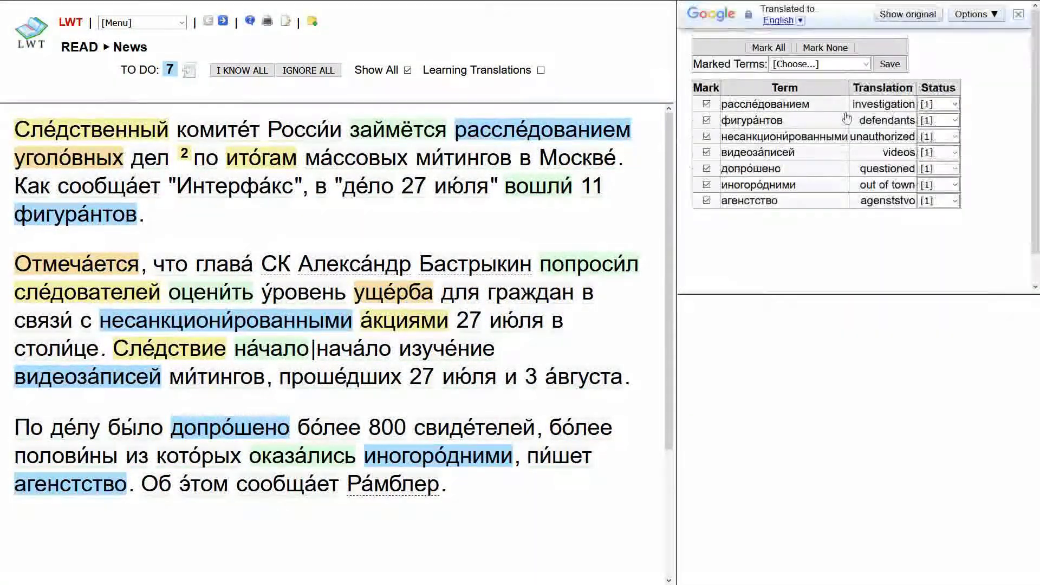
click(827, 43)
key(Escape)
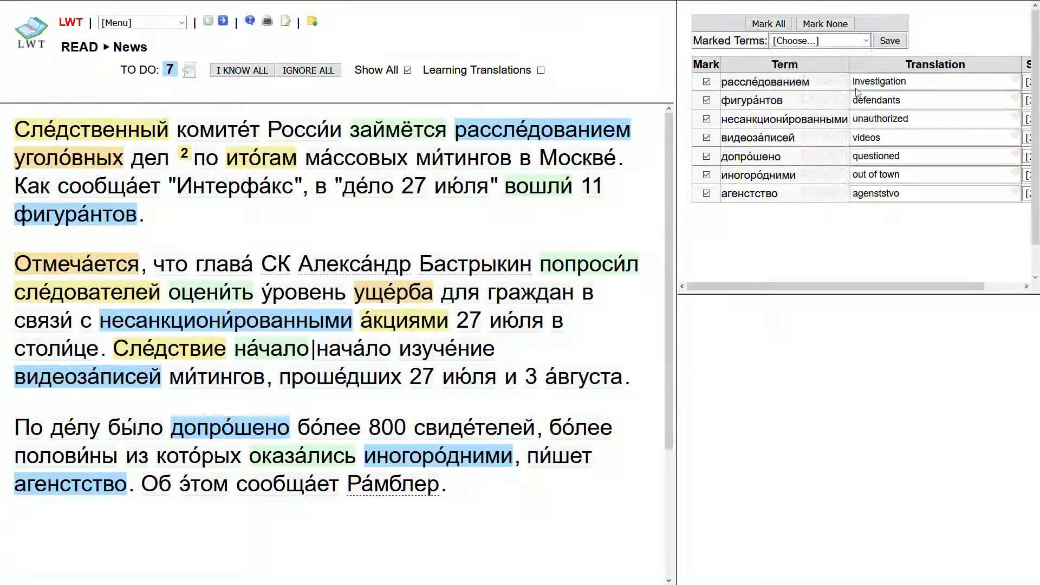
click(901, 43)
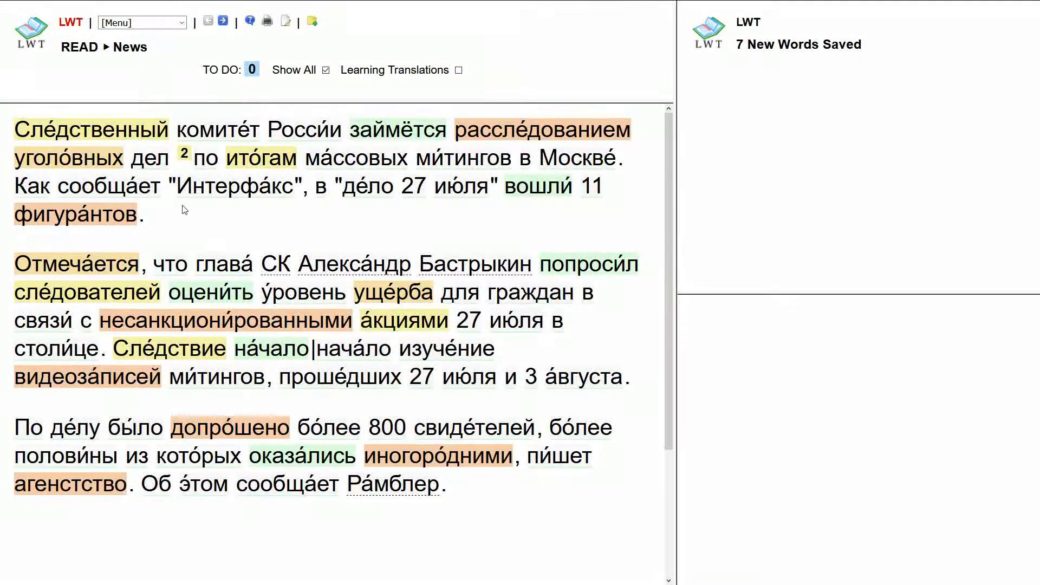
- Set "расследованием" to Well Known [WKn] and "фигурантов" to Learning [3] in the first paragraph
mouse_move(90, 145)
click(528, 140)
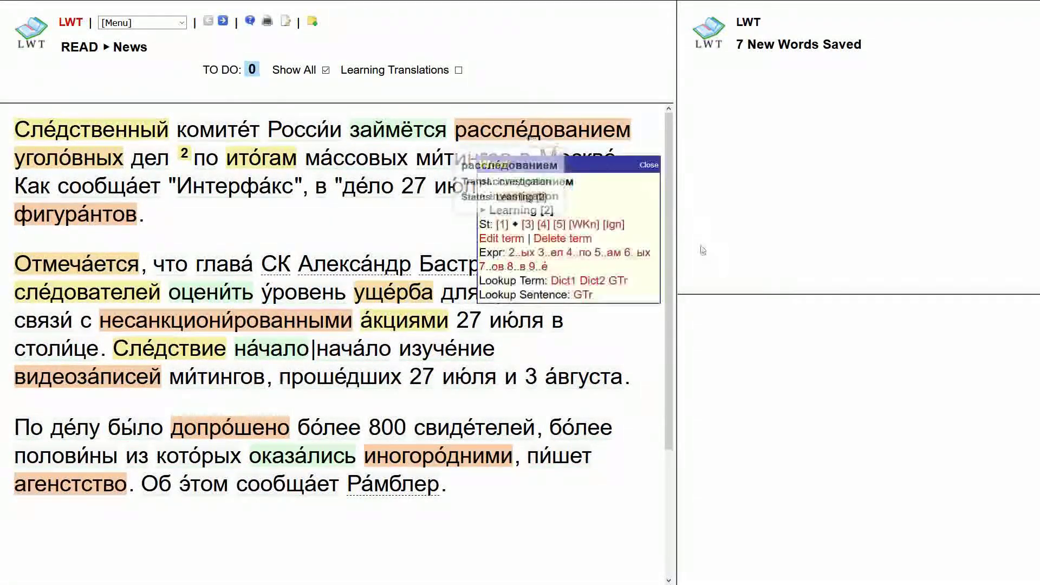
click(597, 221)
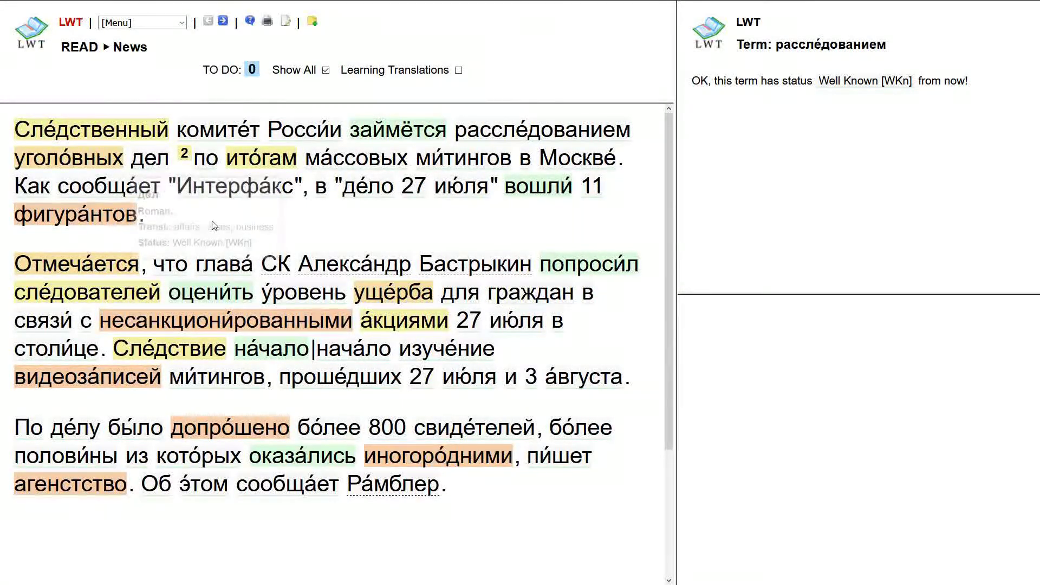
mouse_move(185, 161)
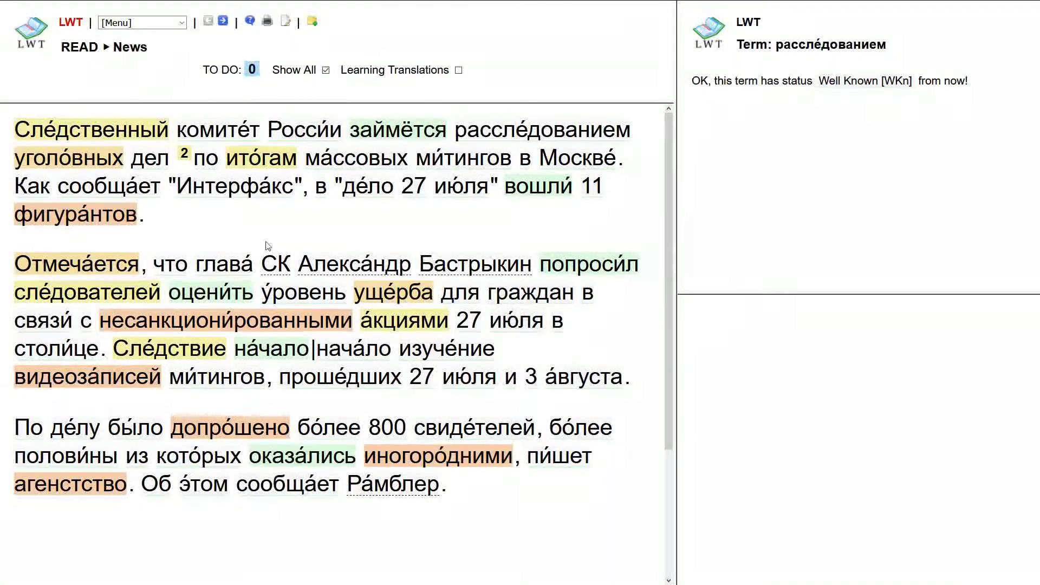
mouse_move(89, 226)
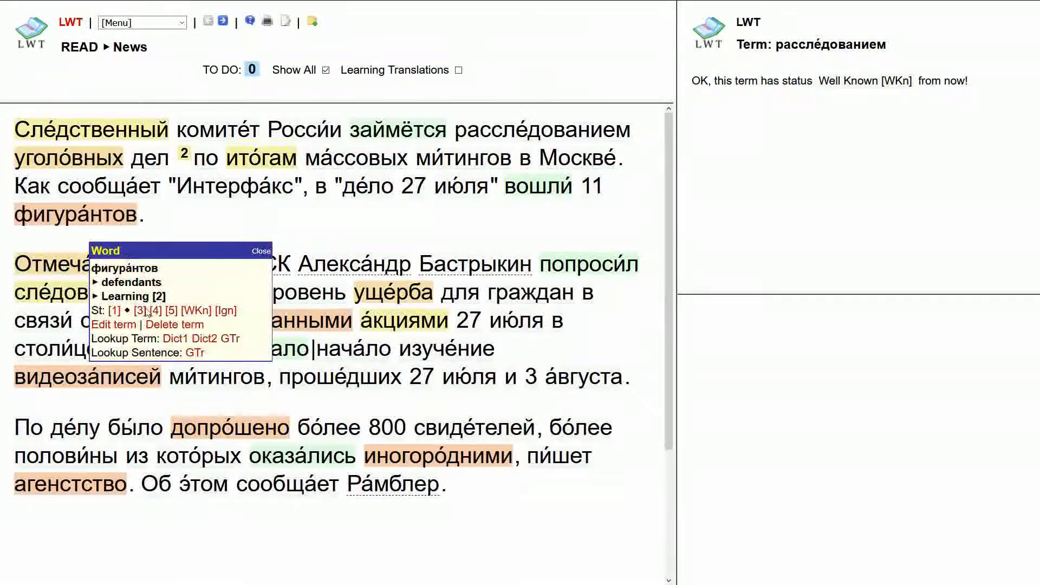
click(142, 307)
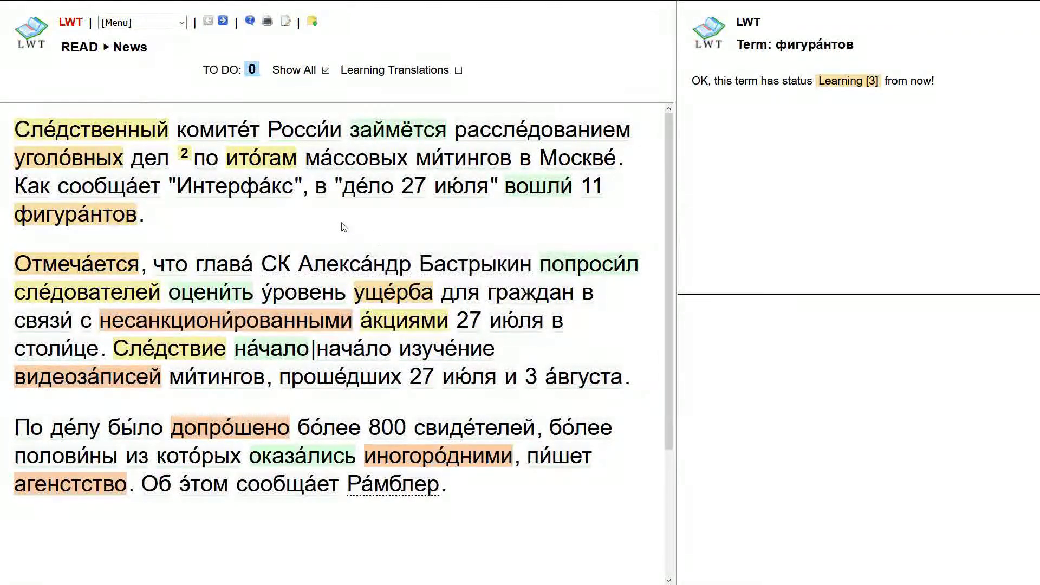
- Set "Отмечается" to Learning [4] and "следователей" to Well Known [WKn] in the second paragraph
scroll(2, 227, down, 2)
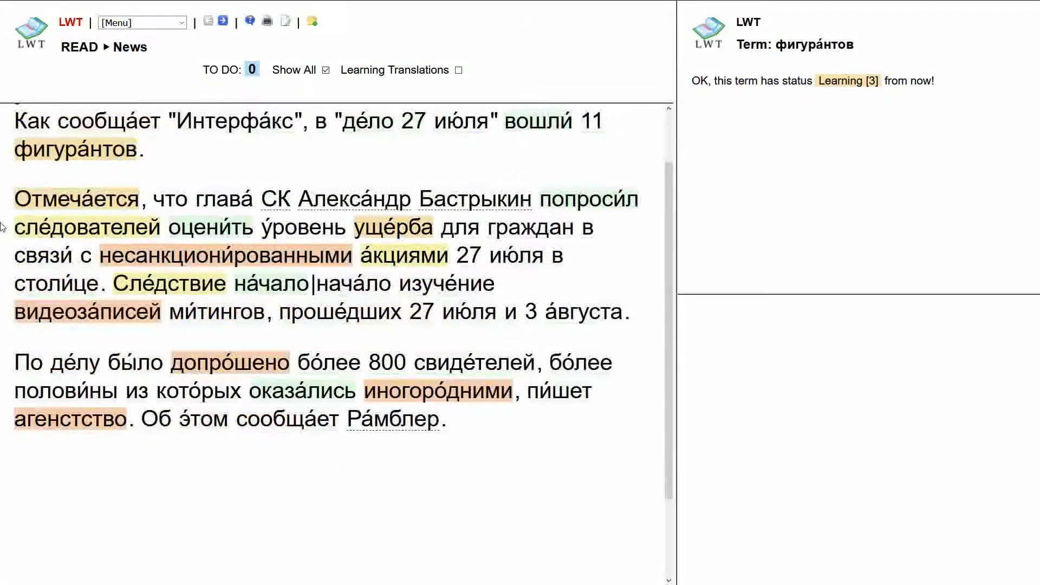
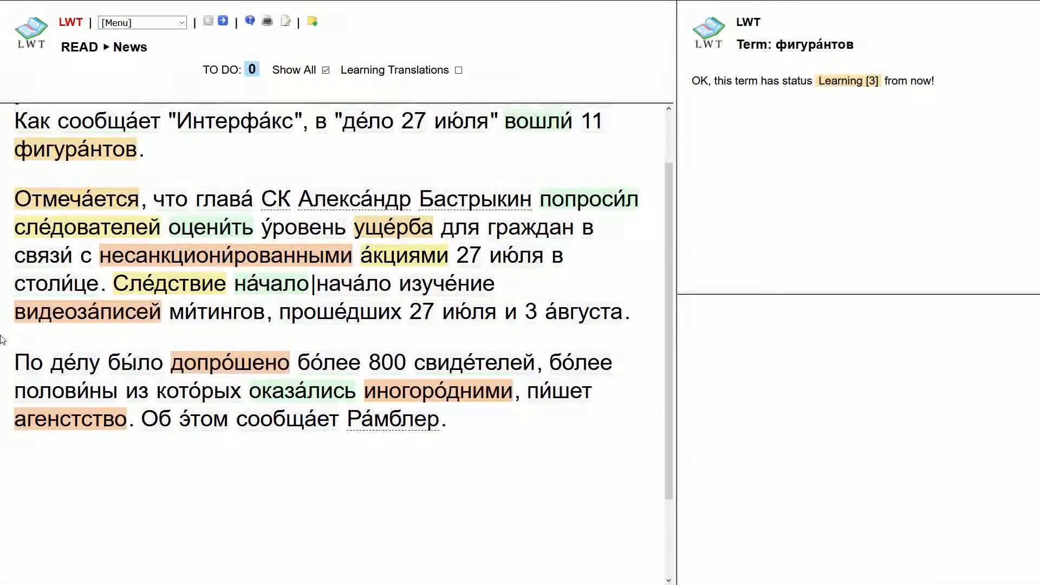
mouse_move(95, 209)
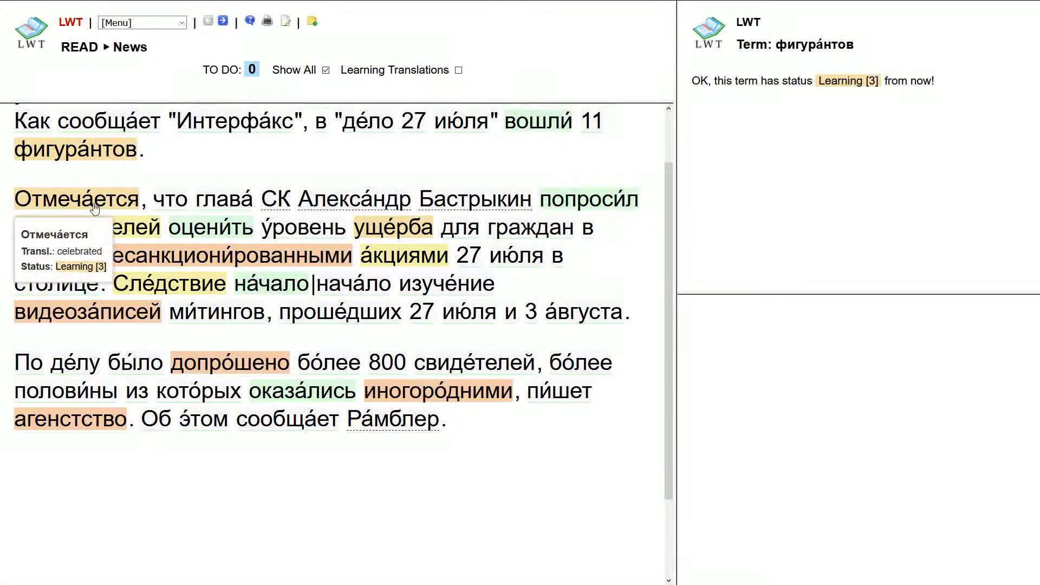
click(60, 205)
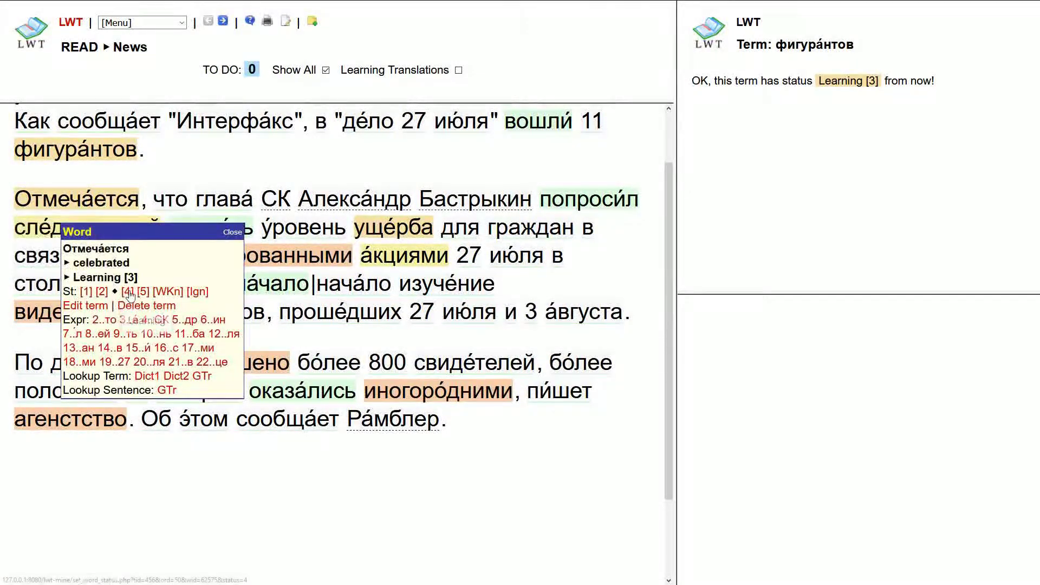
click(127, 292)
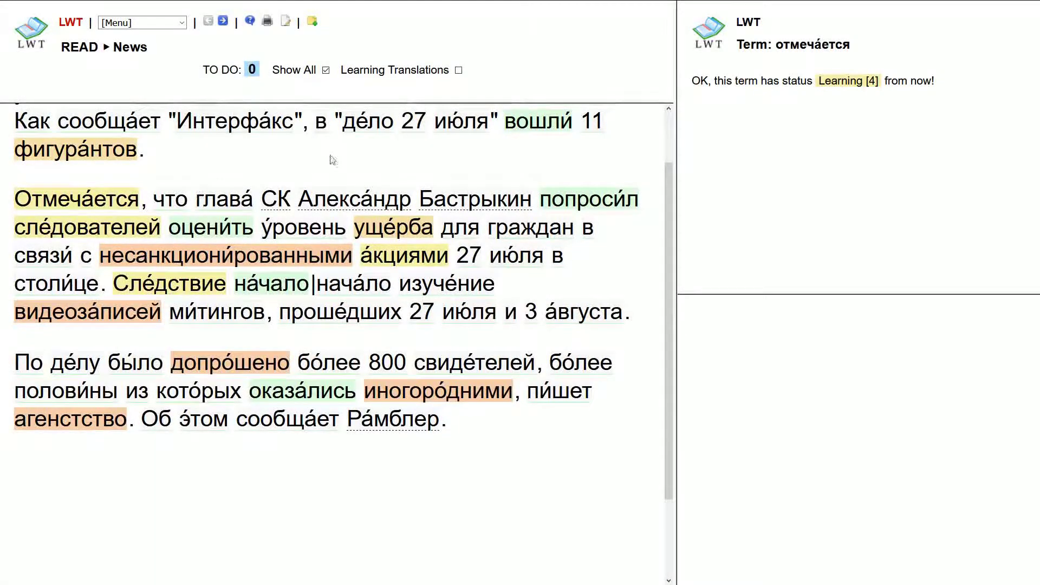
mouse_move(278, 207)
click(83, 232)
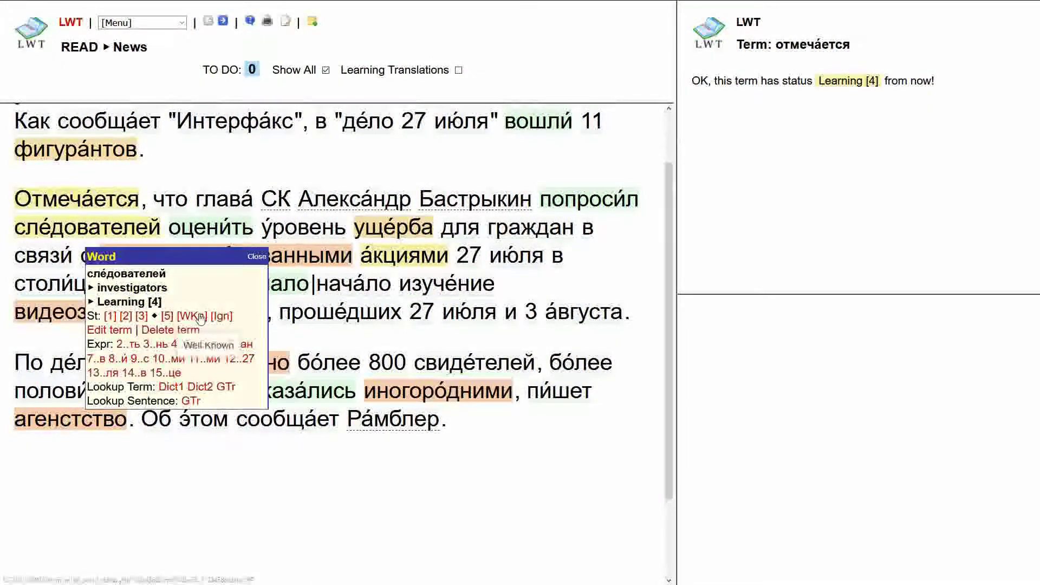
click(200, 317)
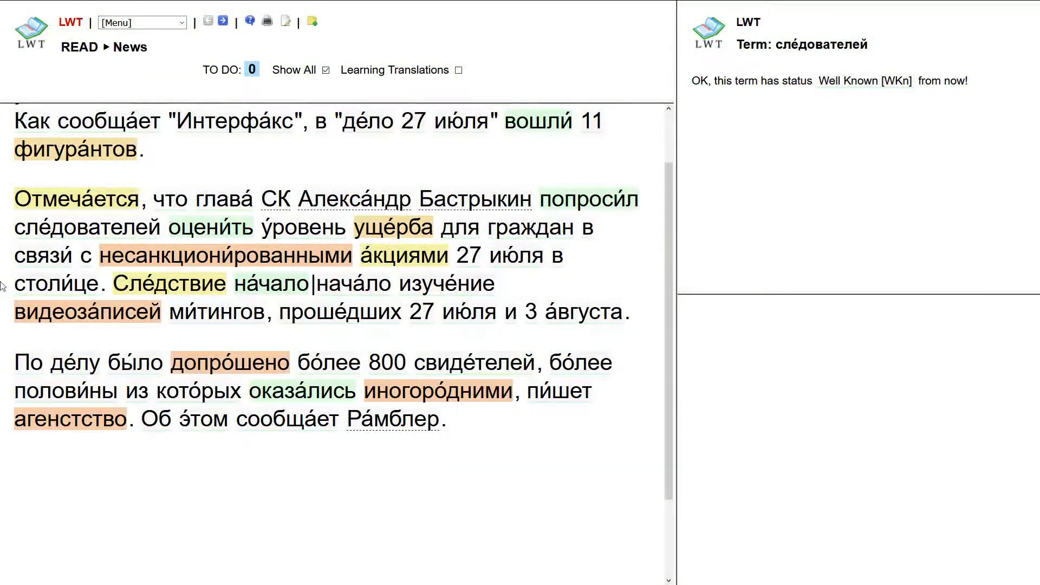
- Set "несанкционированными" to Well Known [WKn] and extend the translation of "акциями" to "shares / protests"
mouse_move(243, 264)
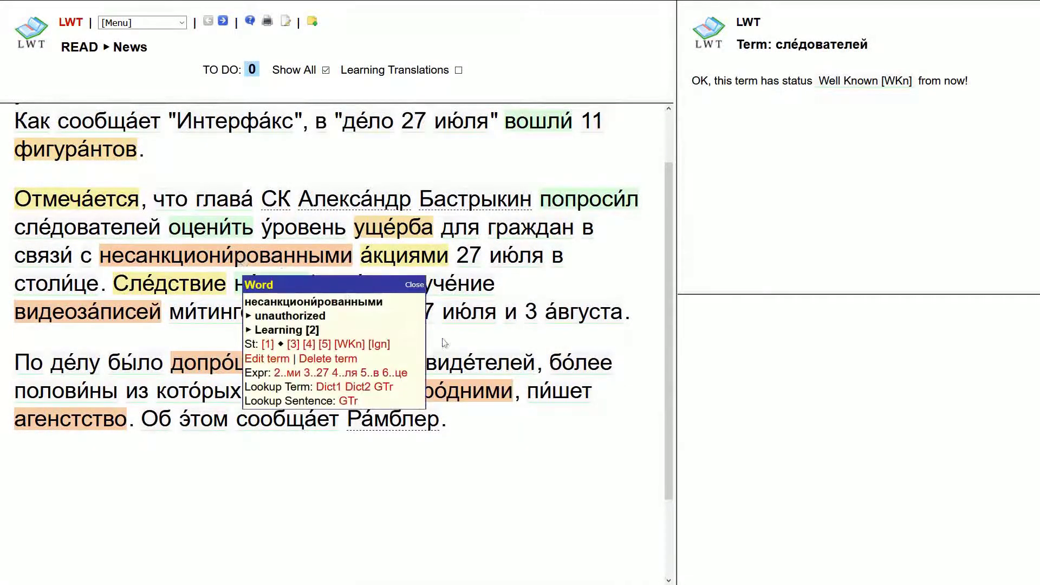
click(352, 346)
mouse_move(413, 258)
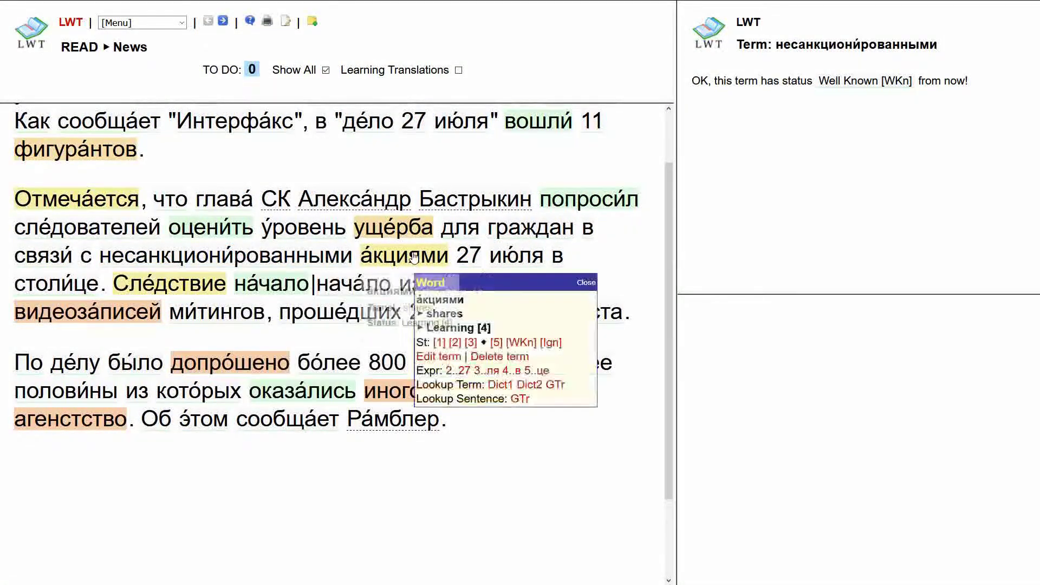
click(445, 358)
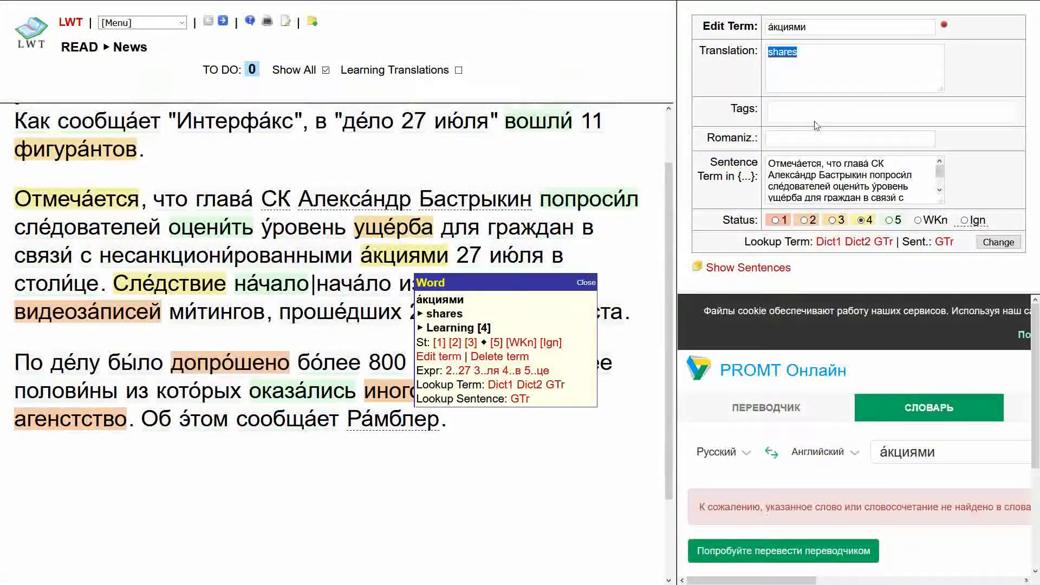
key(End)
text(/ protests)
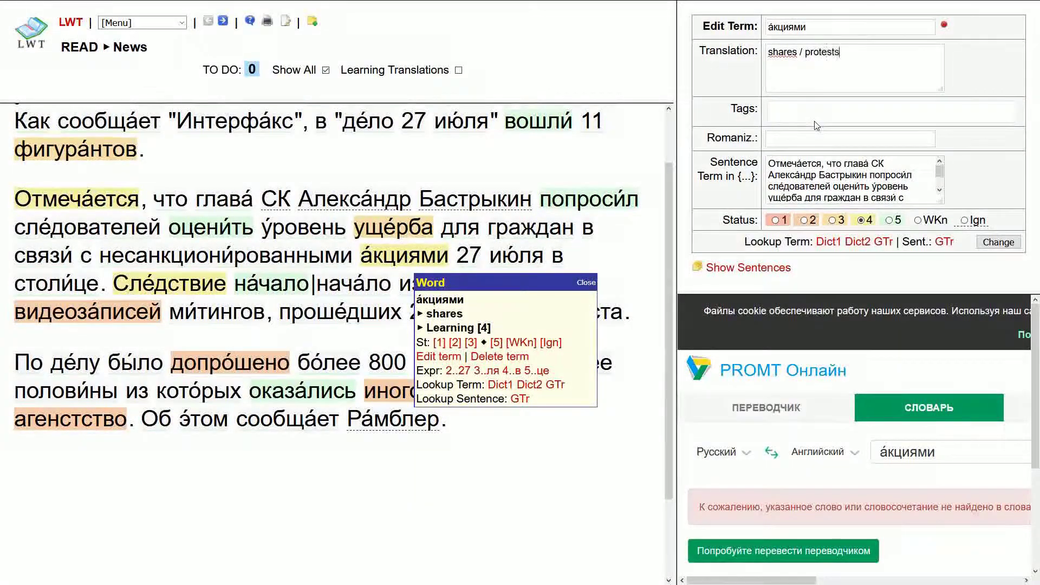
key(Return)
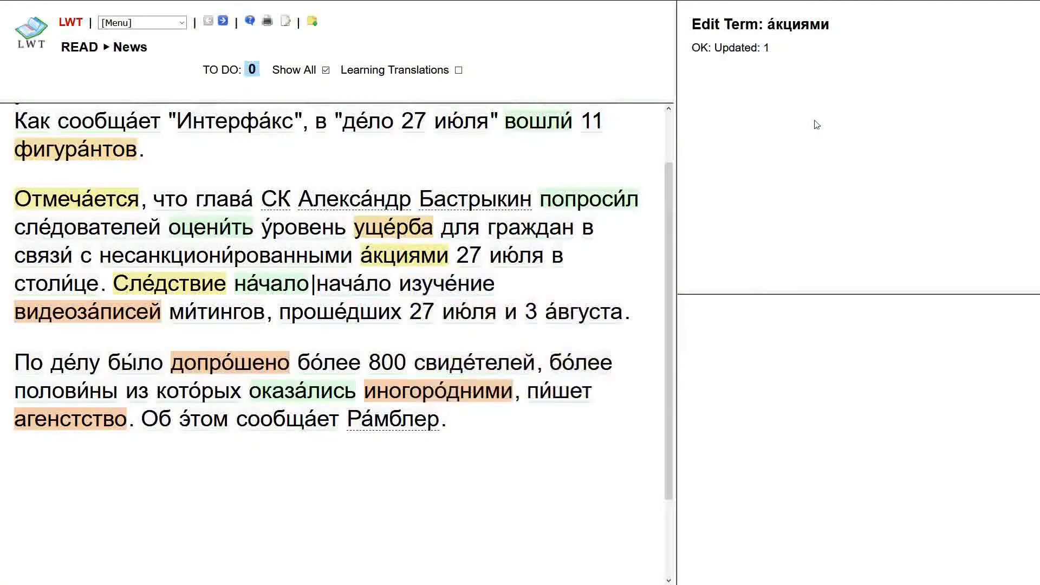
- Check the stored translations of the two stress variants "на́чало" and "нача́ло" in the second paragraph
scroll(3, 316, down, 1)
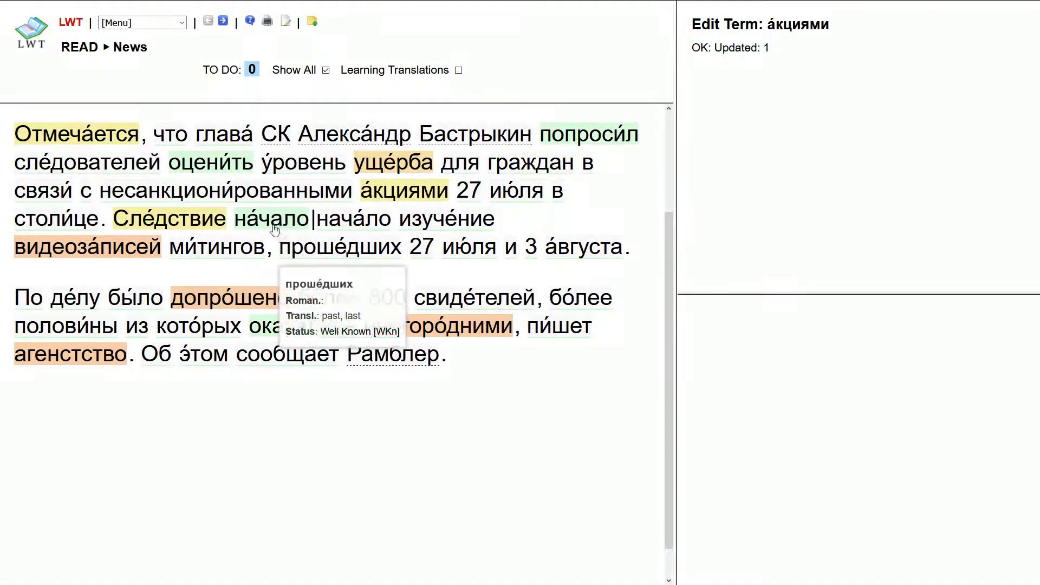
mouse_move(387, 228)
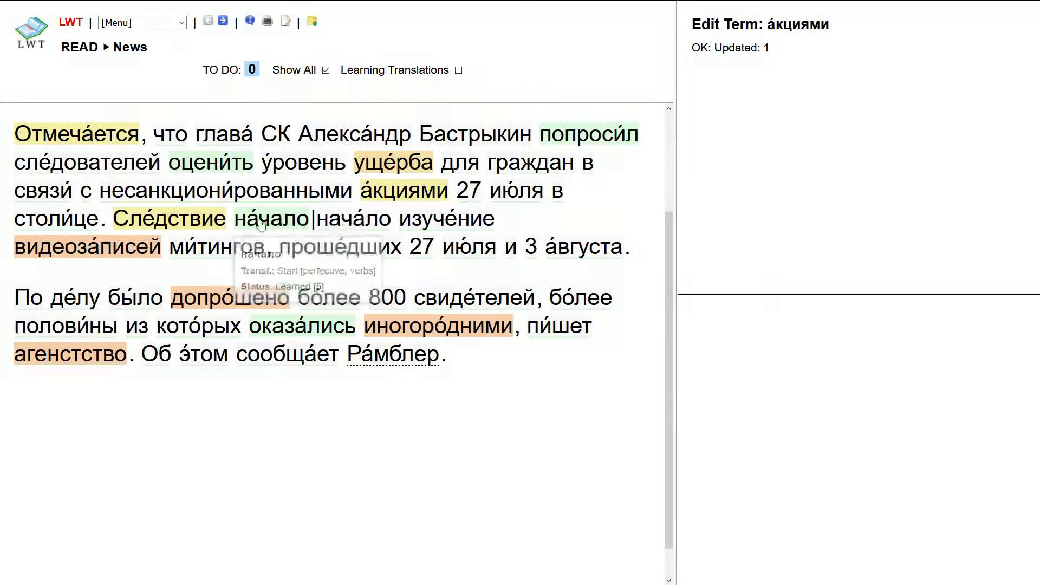
mouse_move(275, 227)
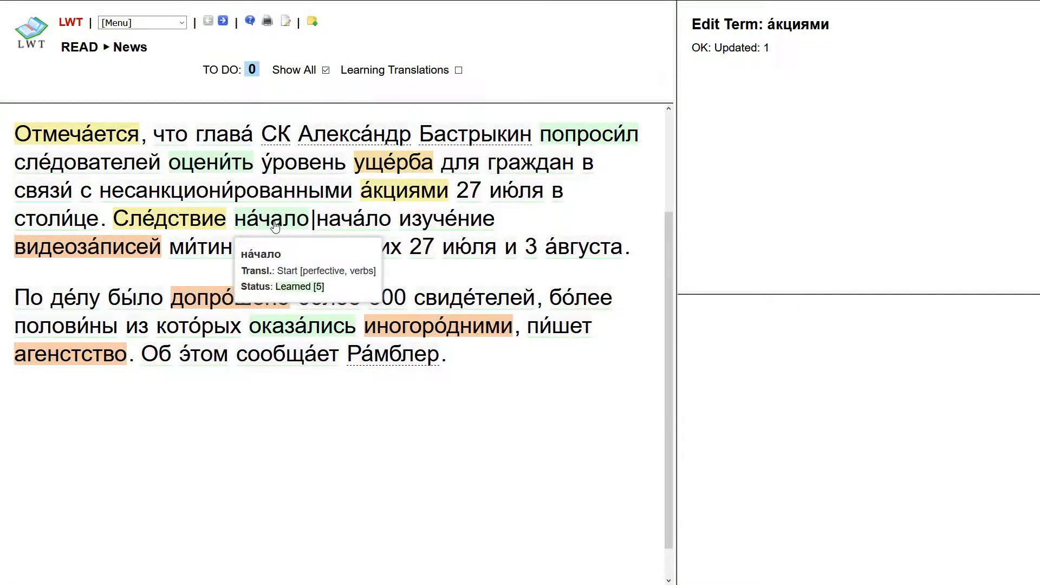
mouse_move(347, 226)
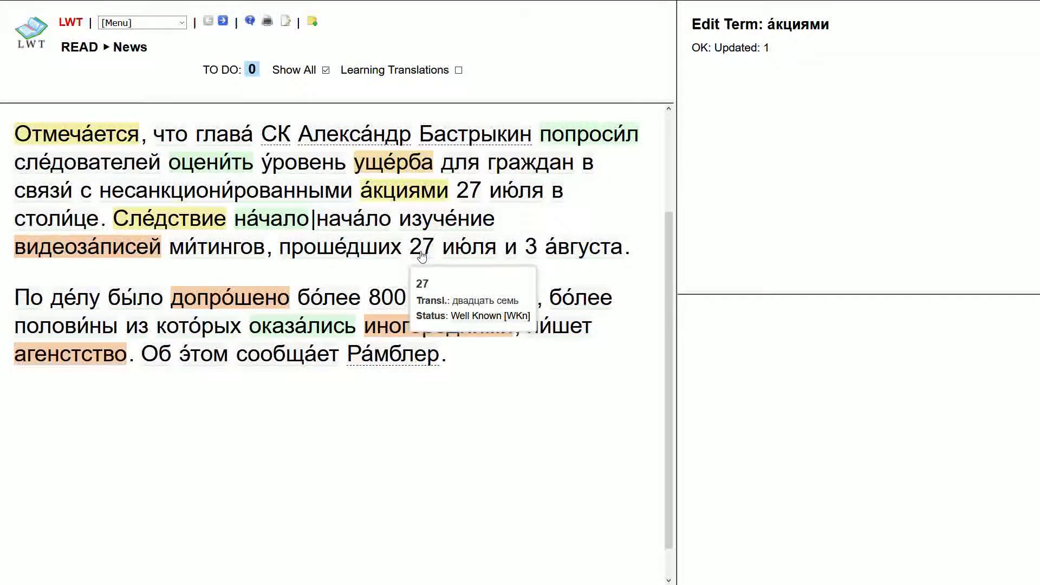
- Set "Следствие" to Well Known [WKn] and check its sentence in Google Translate
click(186, 229)
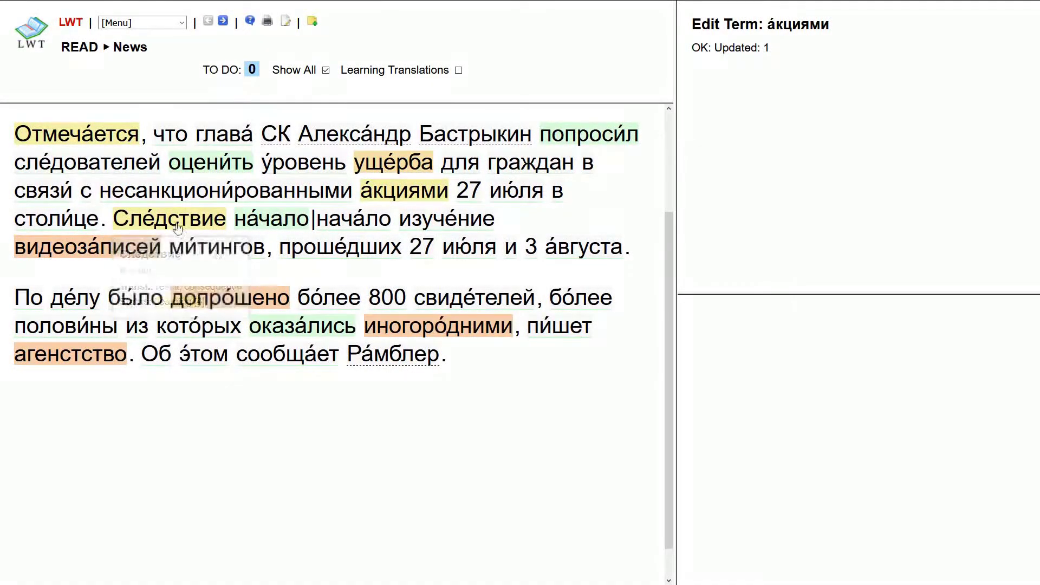
click(290, 325)
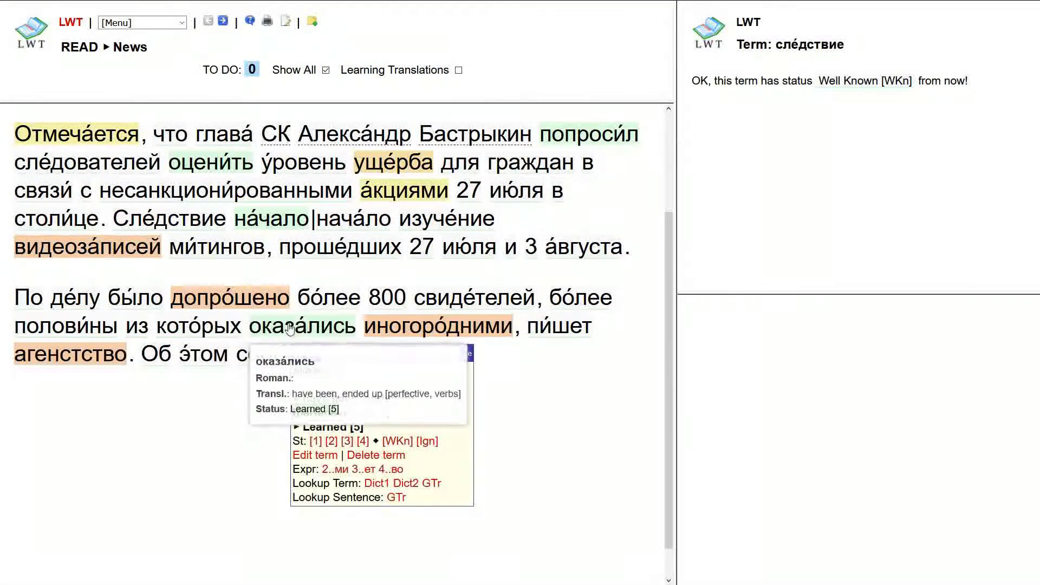
click(187, 226)
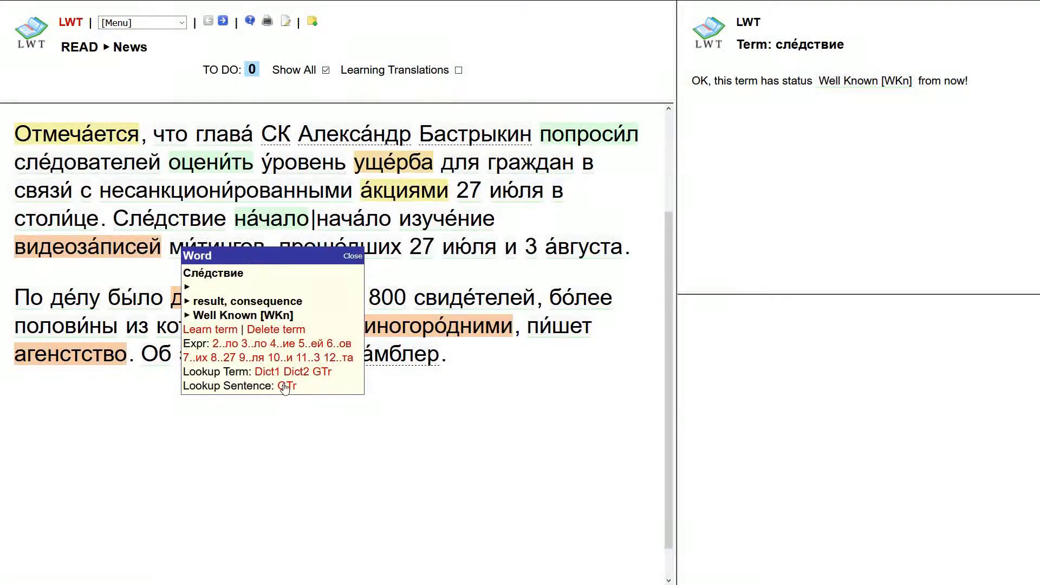
click(285, 387)
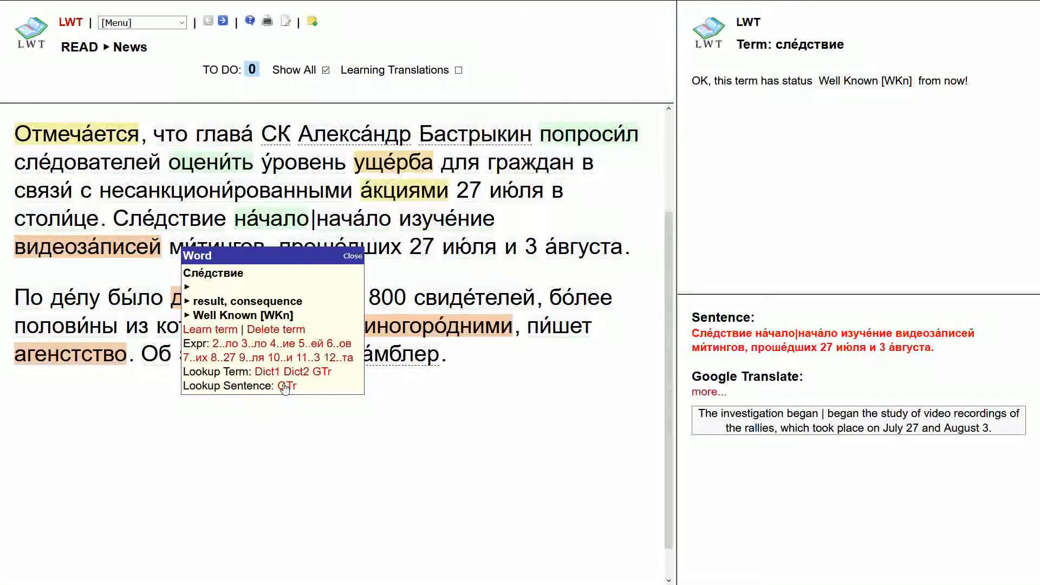
- Return "следствие" to learning, look it up in the PROMT dictionary and extend its translation to "result, consequence / investigation"
click(223, 336)
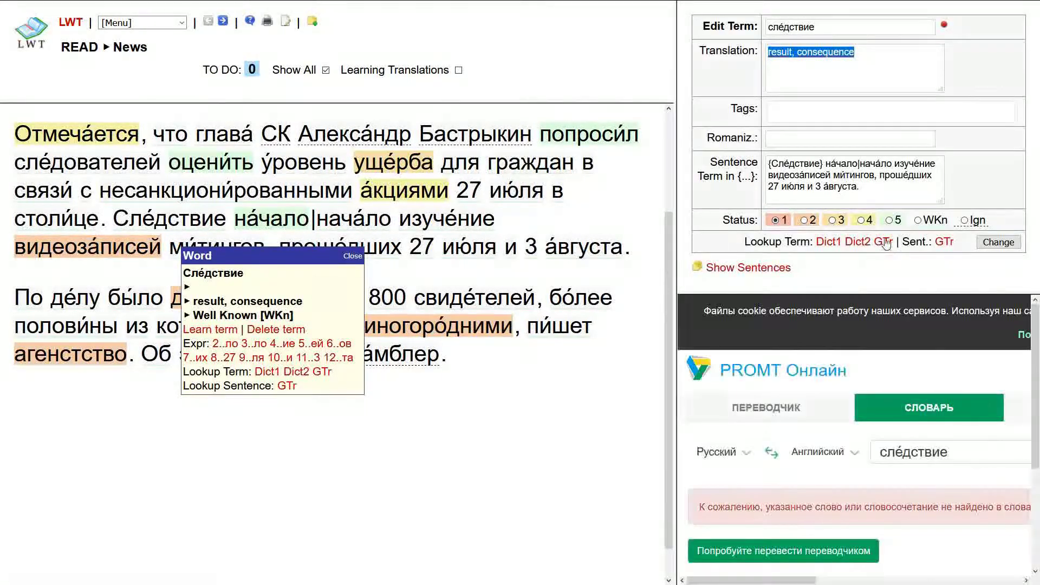
click(910, 448)
key(BackSpace)
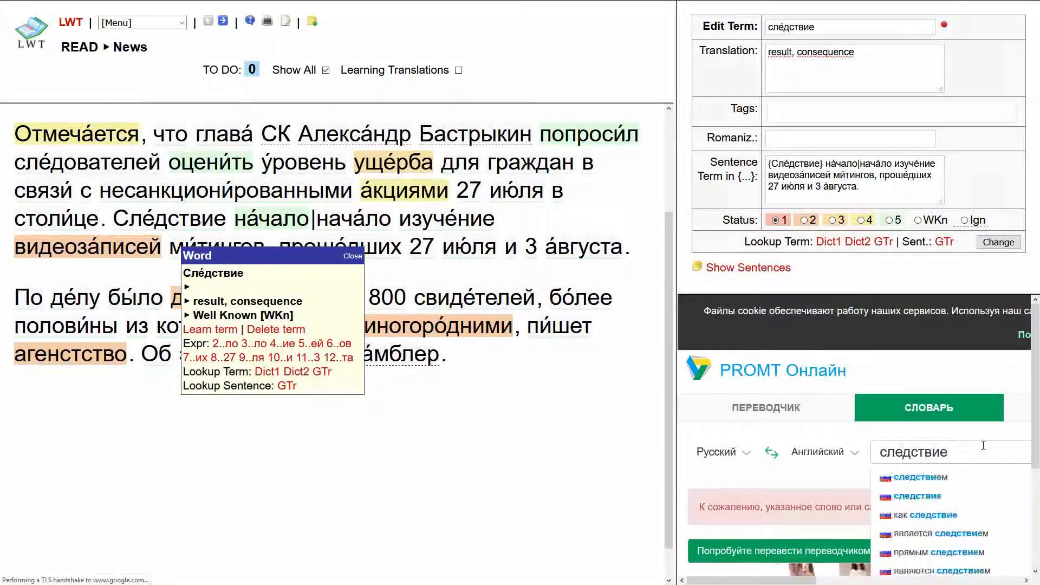
key(Return)
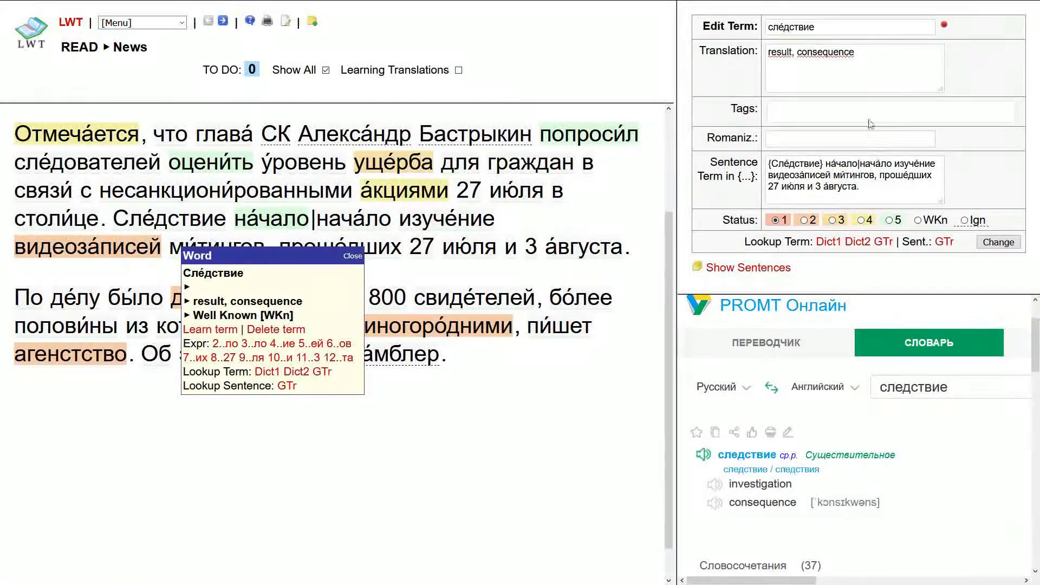
click(866, 81)
text(/ investigation)
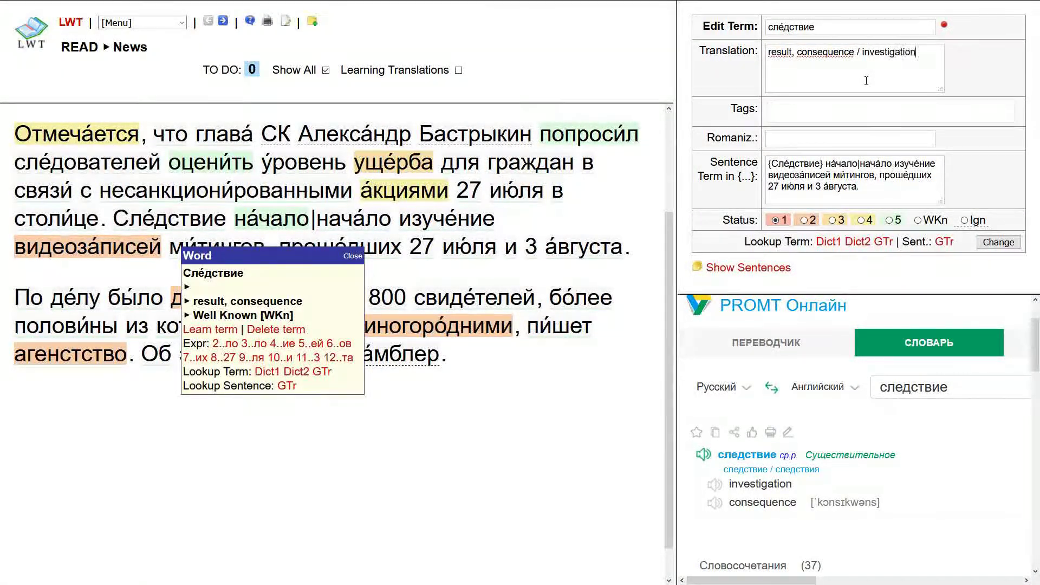
key(Return)
- Set both "Следствие" and "видеозаписей" to Well Known [WKn] in the second paragraph
click(201, 225)
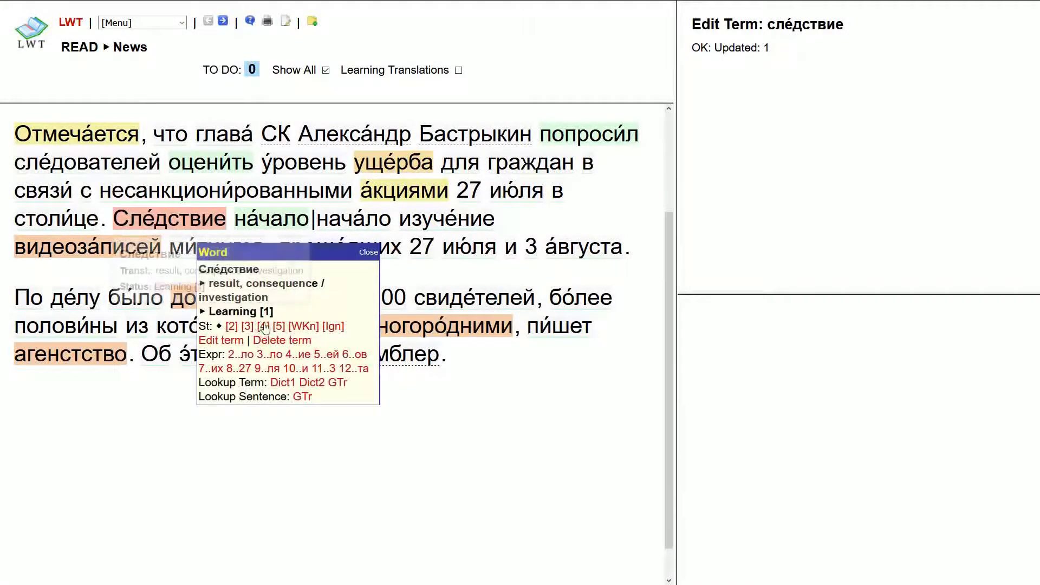
click(304, 326)
click(91, 254)
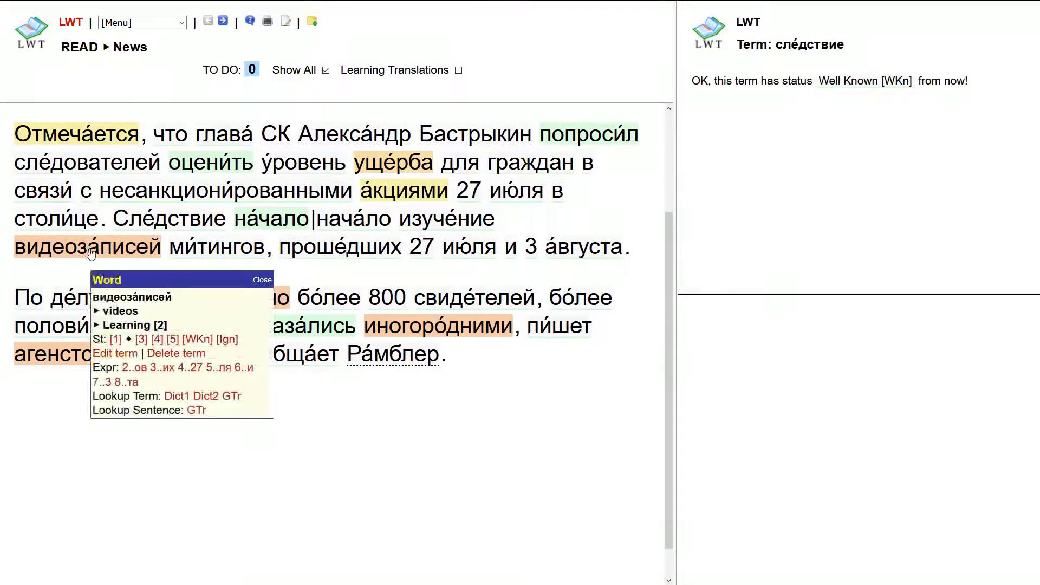
click(197, 339)
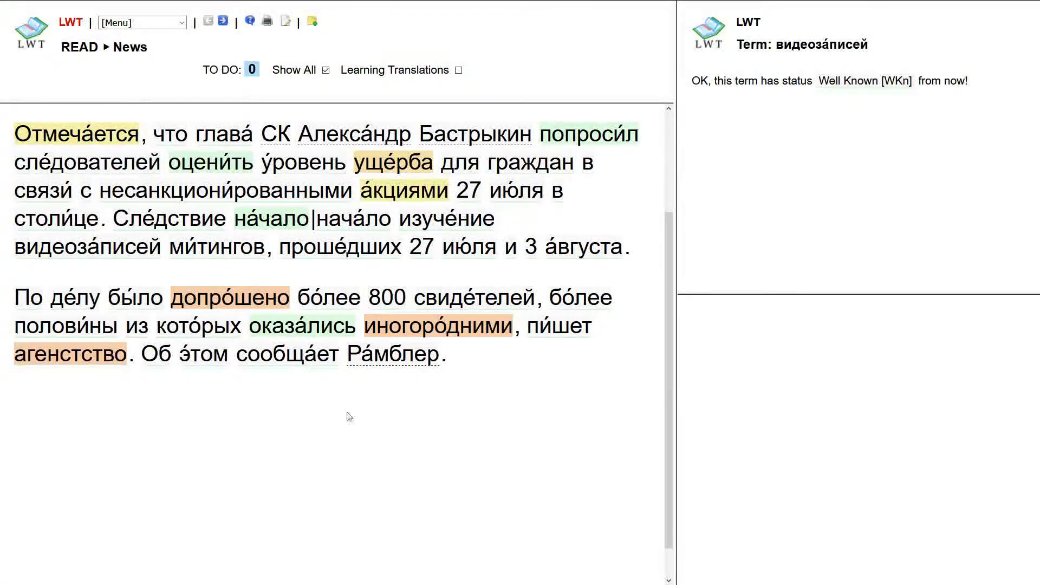